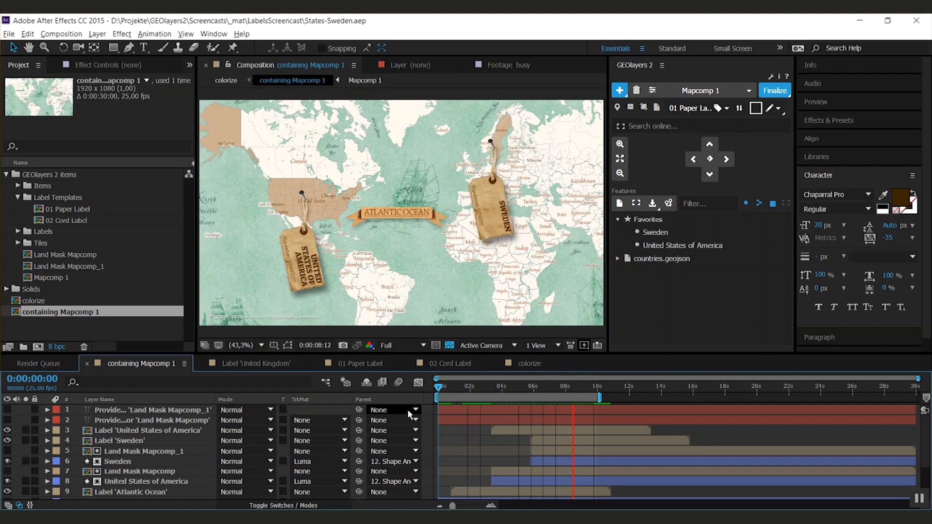
key("space")
left_click(694, 108)
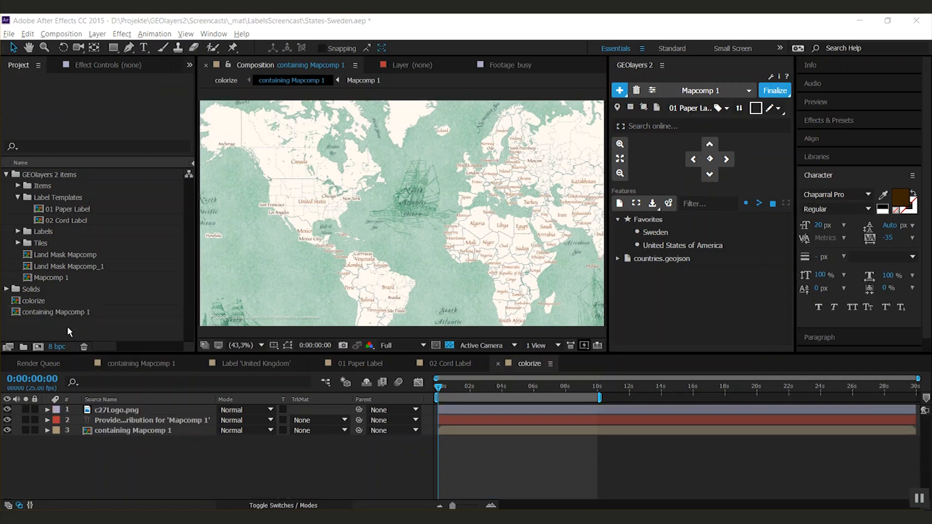
- Create a 100 × 100 px, 10-second composition and fill it with a comp-sized dark brown solid
left_click(38, 347)
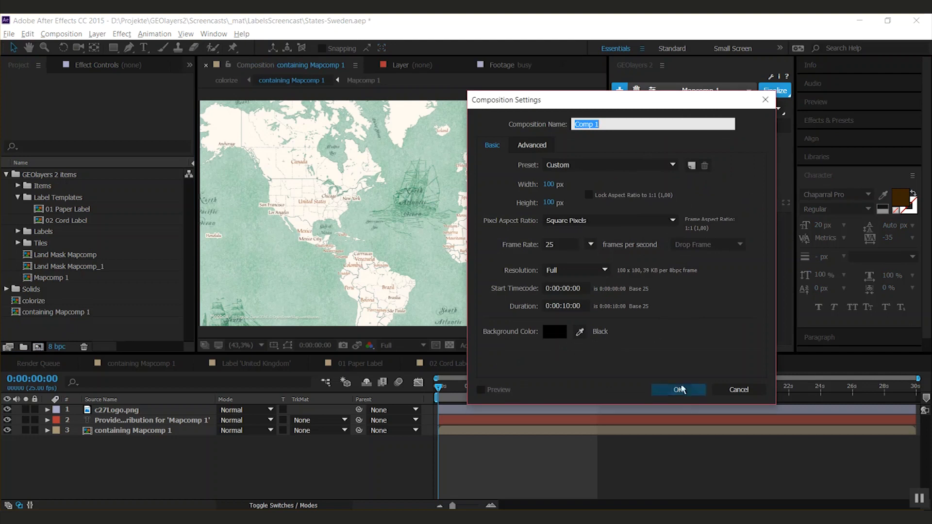
left_click(675, 390)
key("ctrl+y")
left_click(688, 397)
left_click(716, 350)
left_click_drag(731, 340, 732, 339)
left_click(716, 320)
left_click(826, 203)
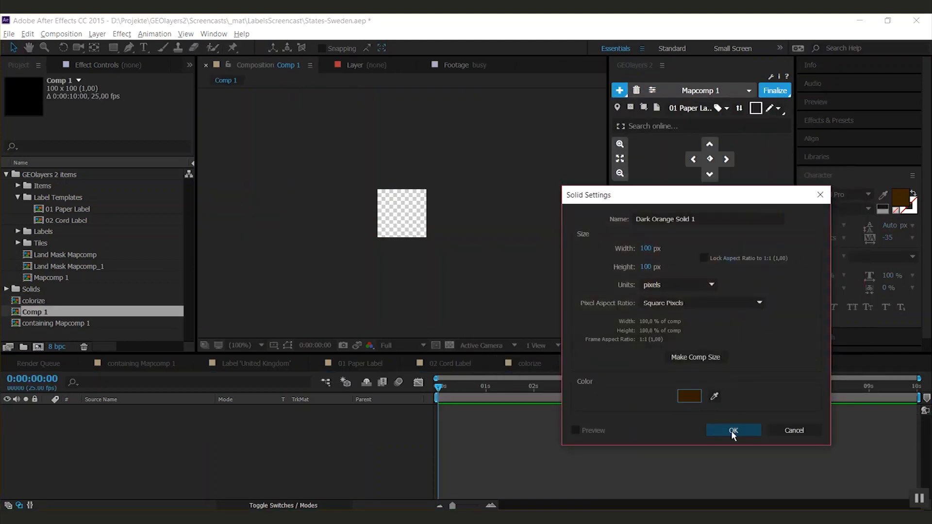
left_click(733, 432)
- Move Comp 1 into the Label Templates folder and choose it as the label template for Mapcomp 1
left_click_drag(34, 313, 45, 216)
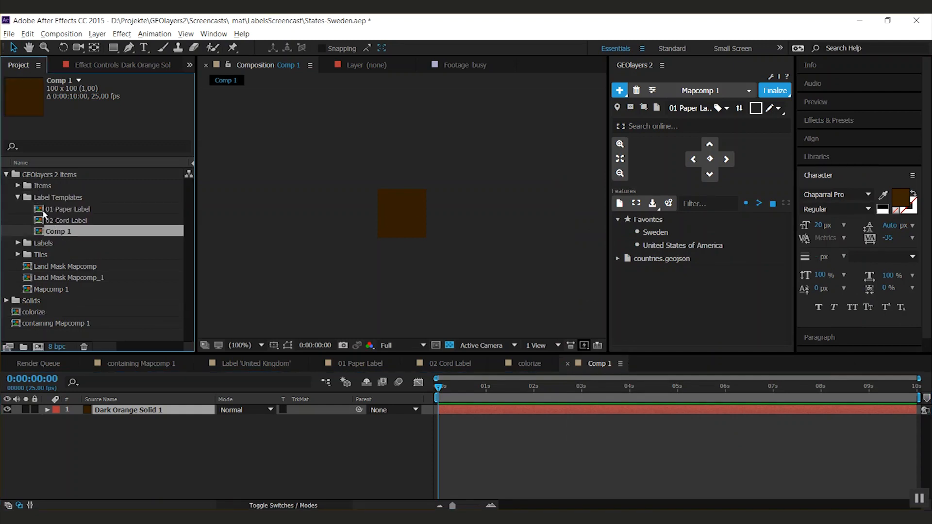
left_click(699, 91)
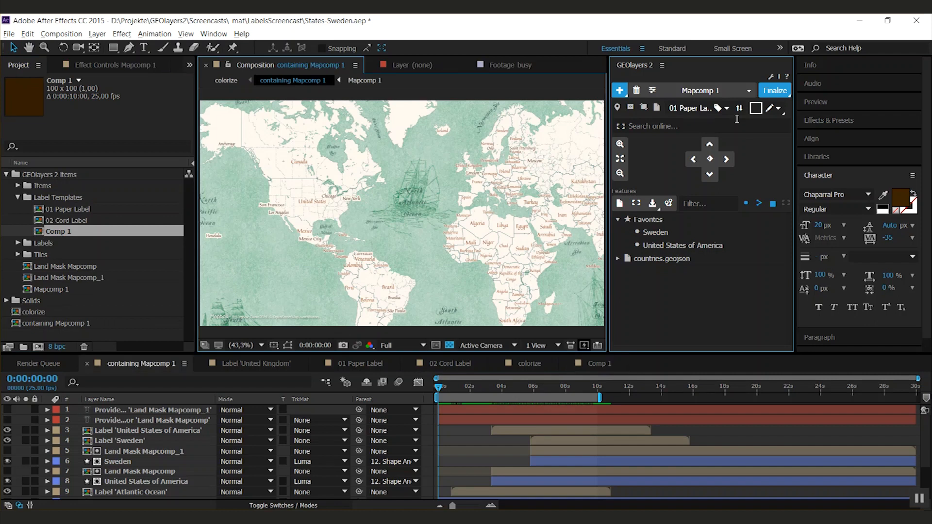
left_click(723, 108)
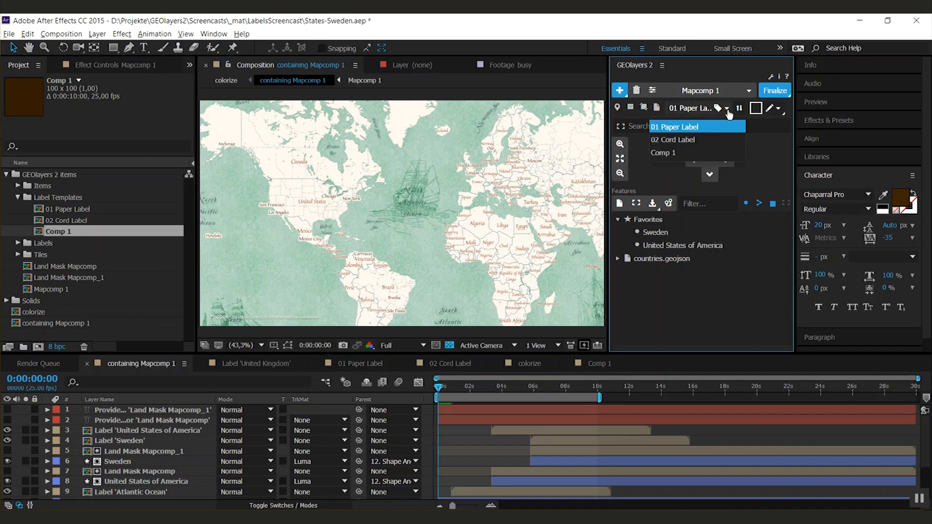
left_click(672, 154)
- Label the favorite features Sweden and United States of America on the map with the Comp 1 template
left_click(652, 232)
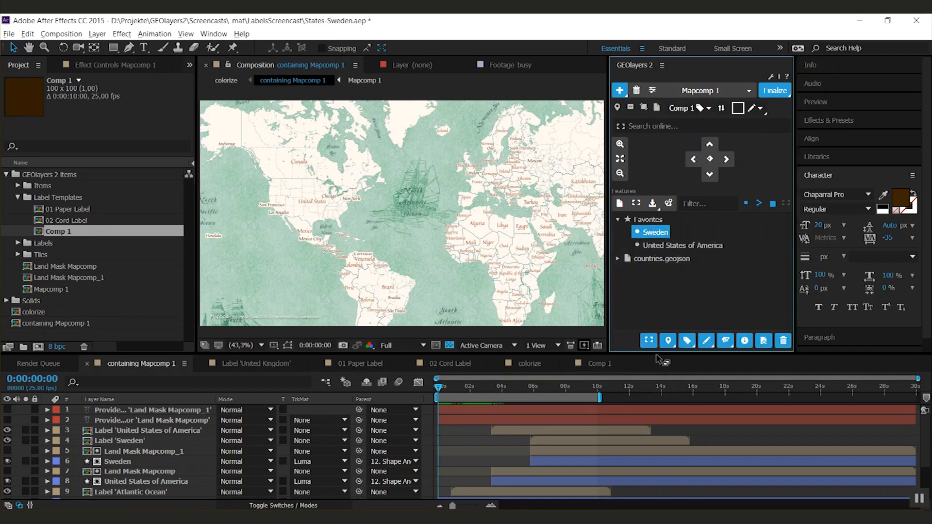
left_click(687, 341)
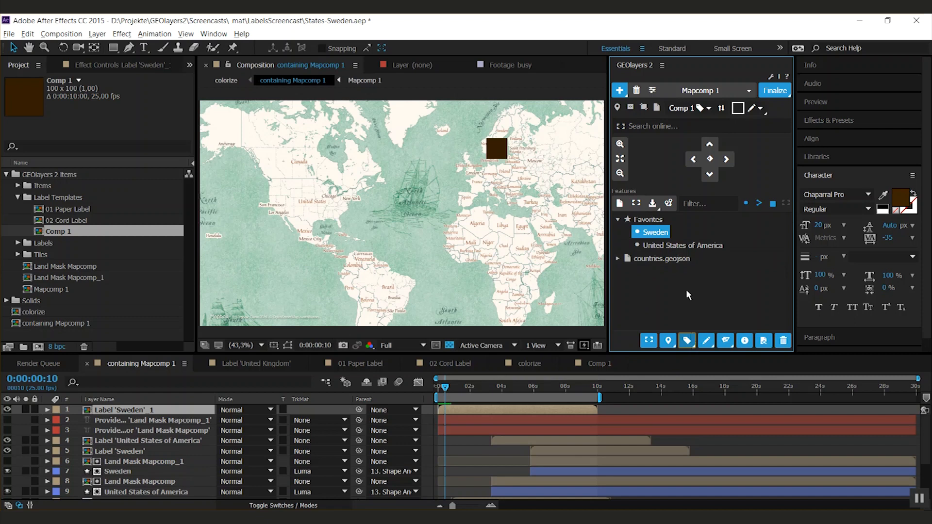
left_click(670, 245)
left_click(688, 341)
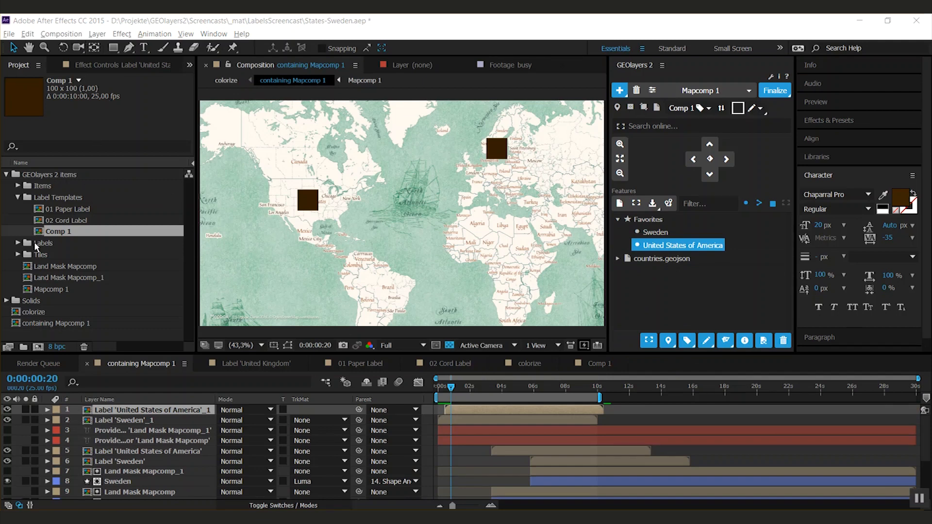
- Rename the Comp 1 label template to "My Label"
left_click(66, 231)
key("Return")
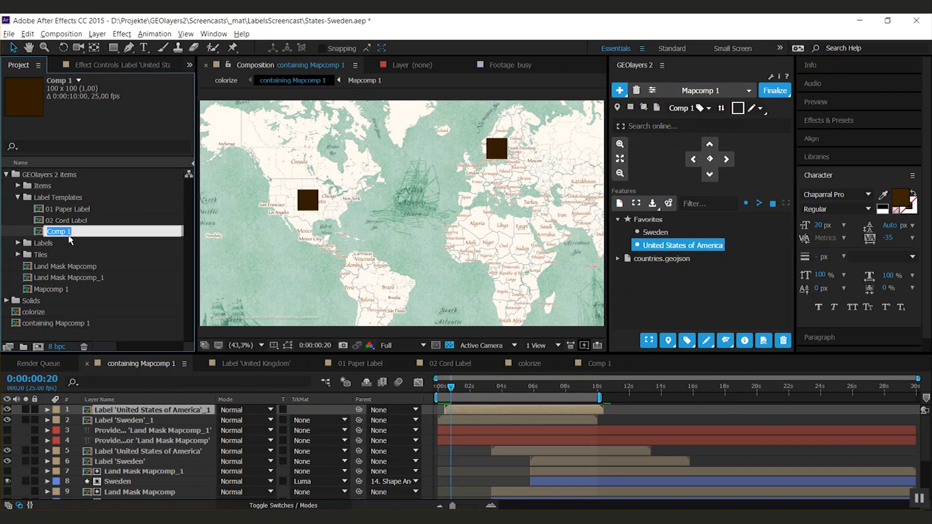
type("My Label")
key("Return")
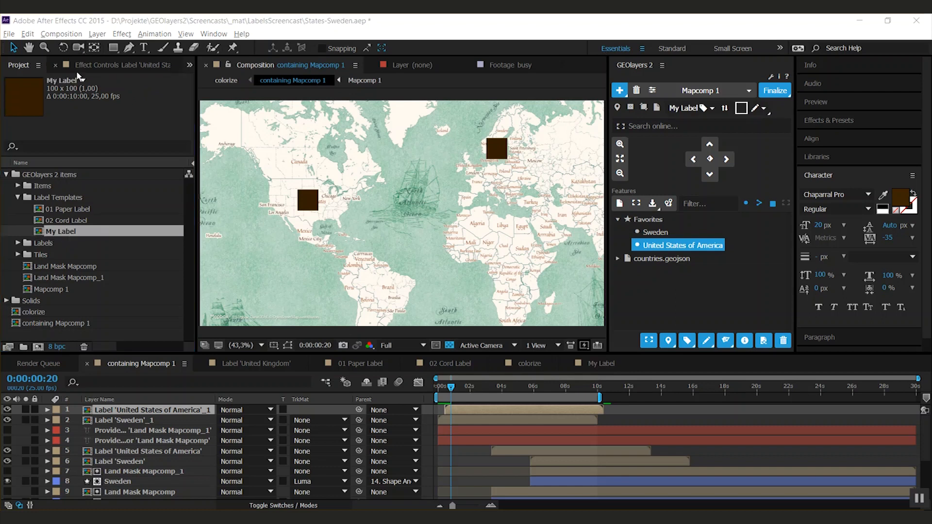
- Open the My Label composition and set its width to 1000 px
double_click(57, 235)
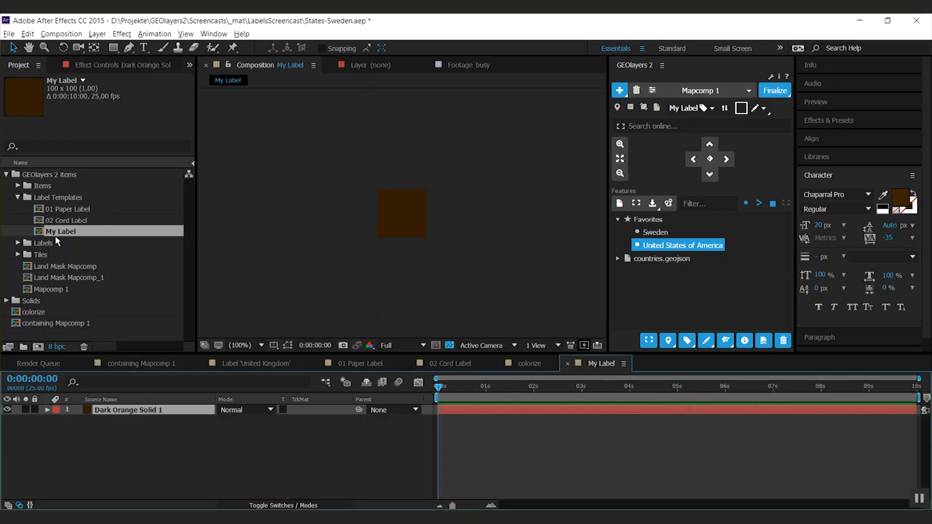
left_click(119, 449)
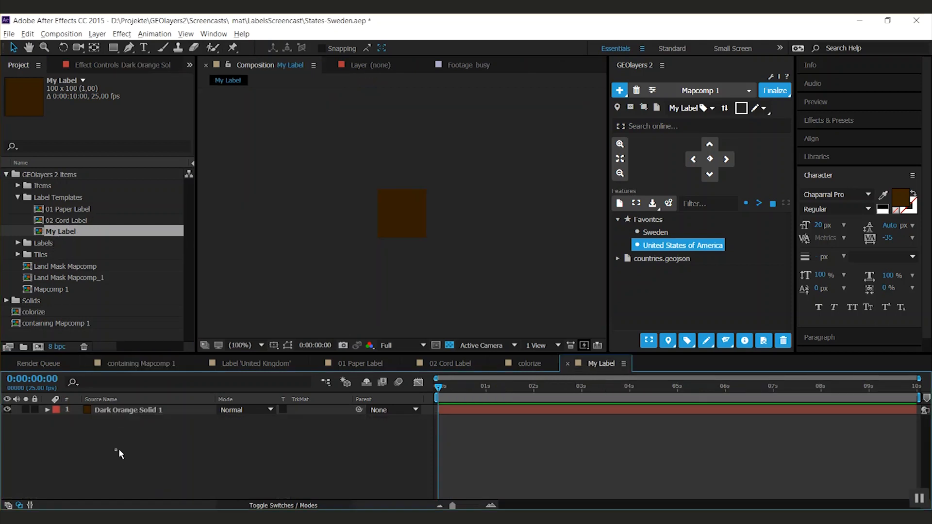
key("ctrl+k")
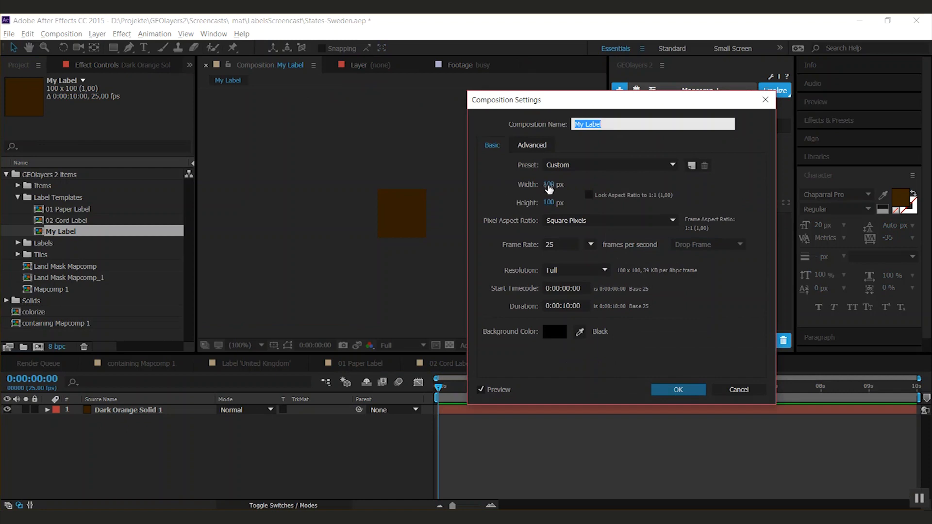
left_click(548, 185)
type("1000")
key("Return")
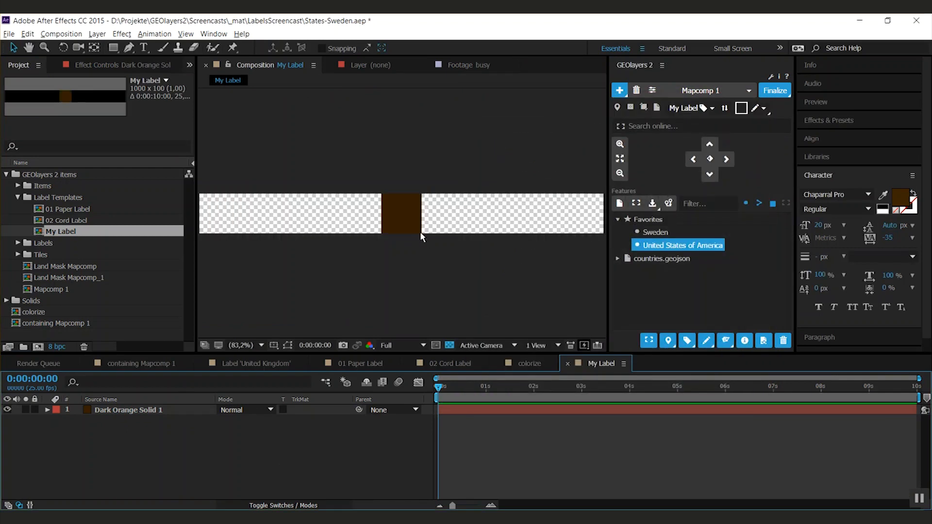
- Scale the dark brown solid down to 21% in the My Label composition
left_click(119, 410)
key("s")
left_click_drag(235, 421, 195, 434)
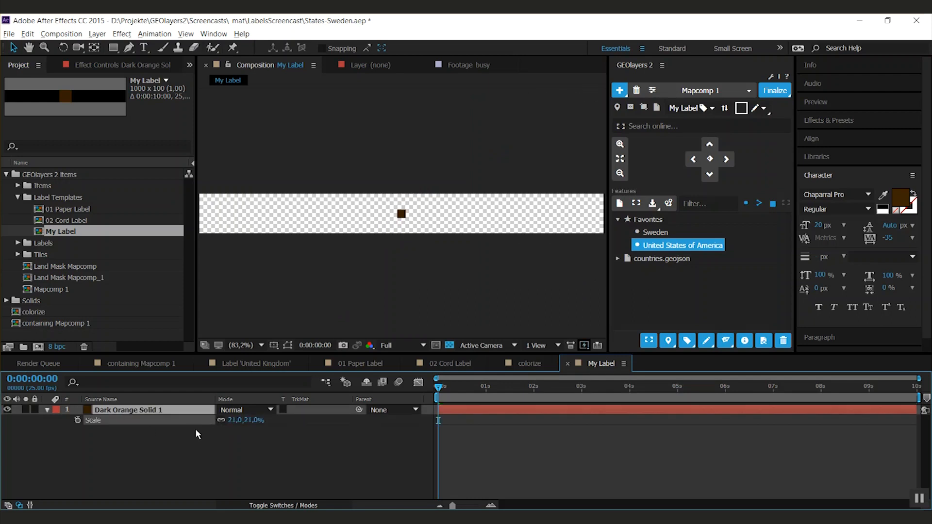
- Add a text layer reading "Feature Name" to the right of the brown square
left_click(194, 454)
key("ctrl+t")
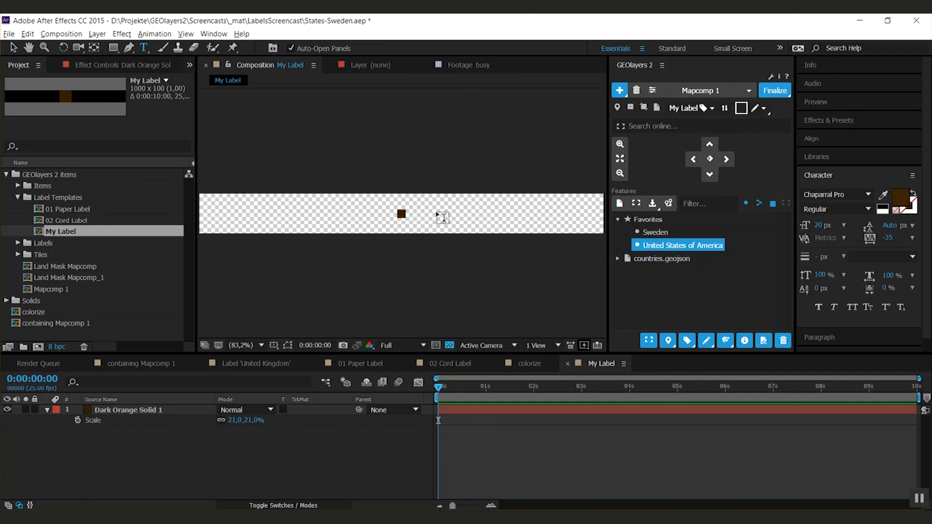
left_click(427, 216)
type("F")
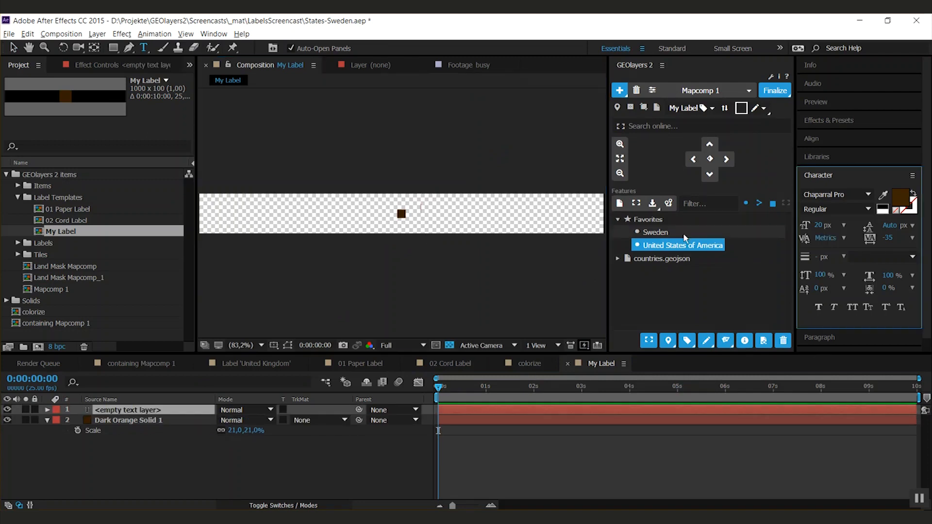
type("eature Name")
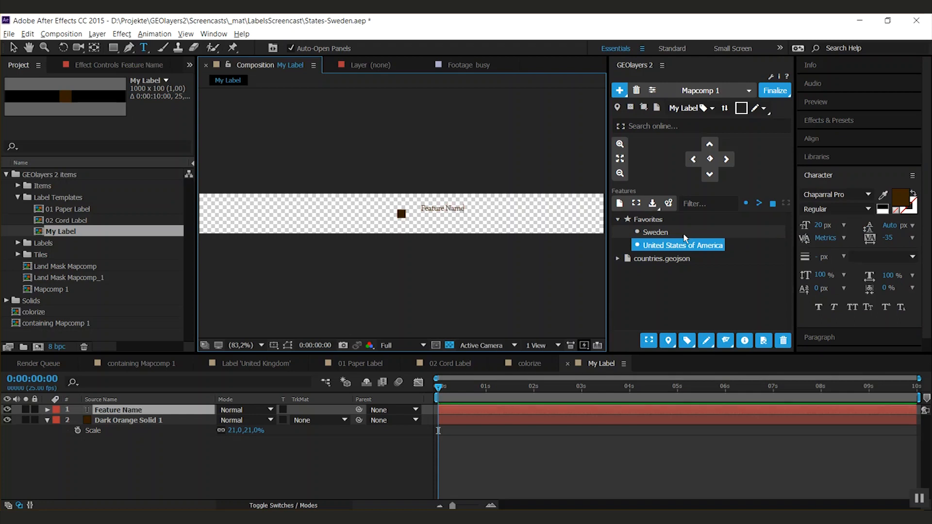
- Set the Feature Name text size to 40 px and move the text close beside the square, vertically centered on it
key("ctrl+a")
left_click_drag(820, 225, 829, 225)
left_click(182, 467)
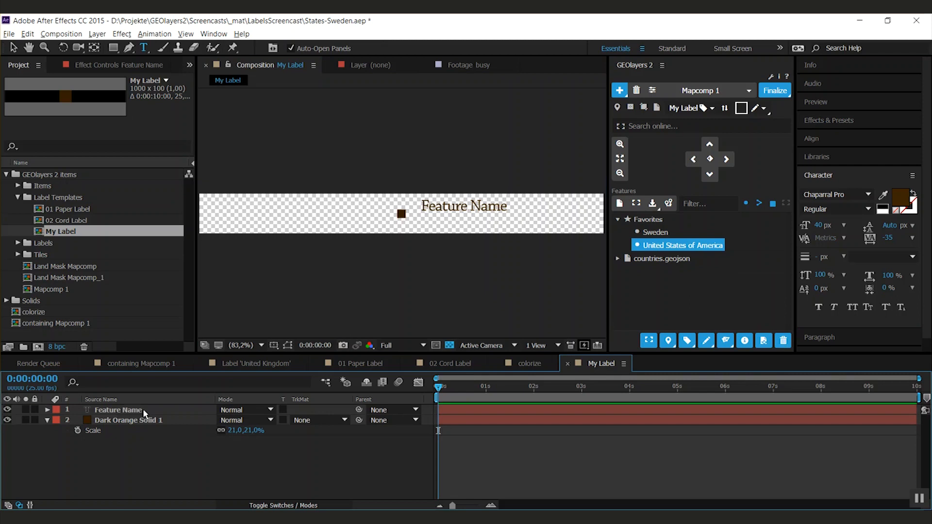
key("v")
left_click_drag(427, 209, 416, 216)
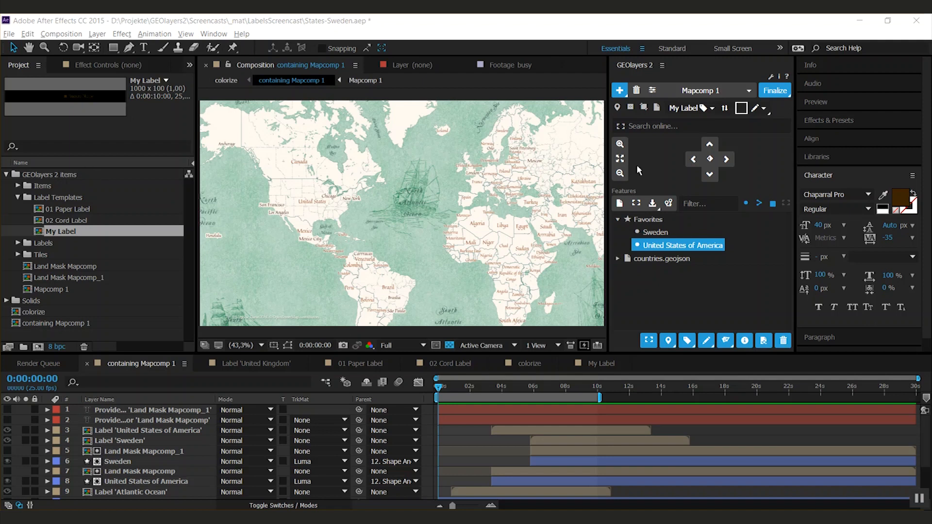
- Label the United States of America feature on the map with the My Label template
left_click(654, 234)
left_click(651, 248)
left_click(686, 342)
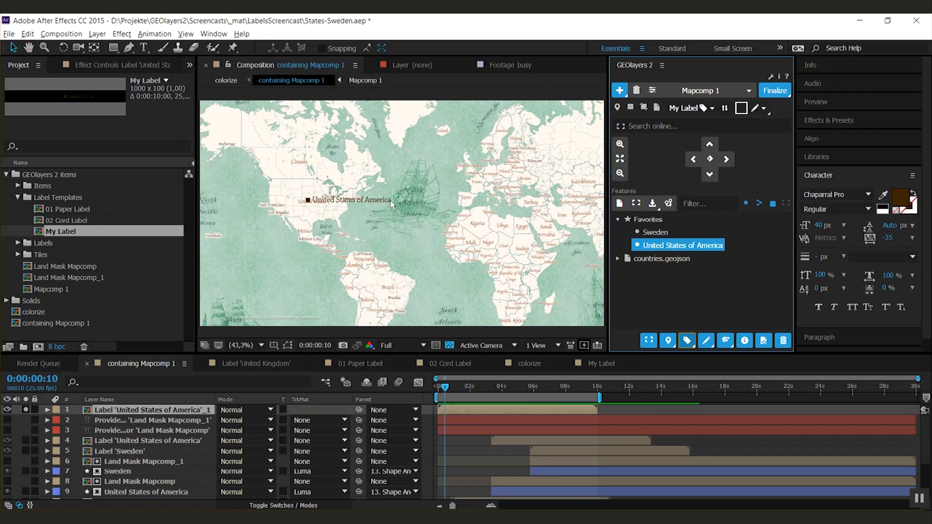
- Return to the My Label composition and add a text layer reading "x" over the brown square
left_click(602, 364)
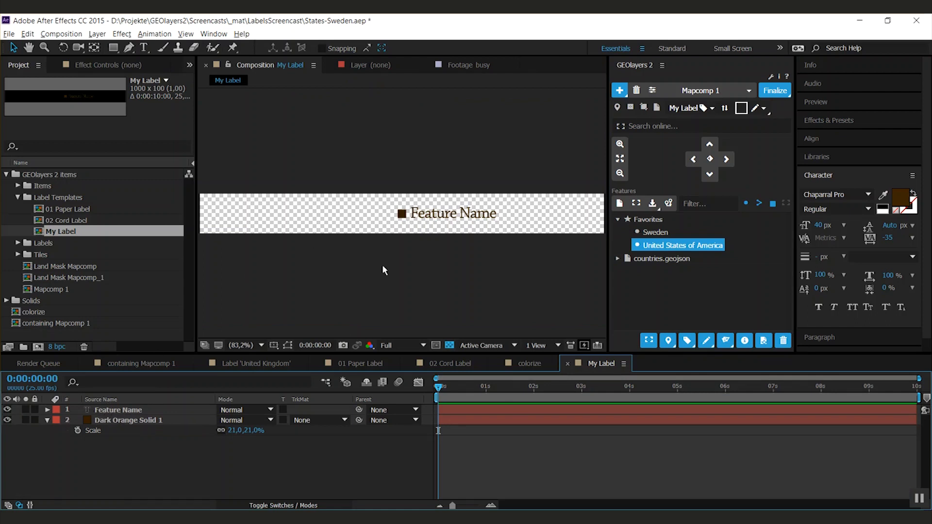
left_click(35, 409)
key("ctrl+t")
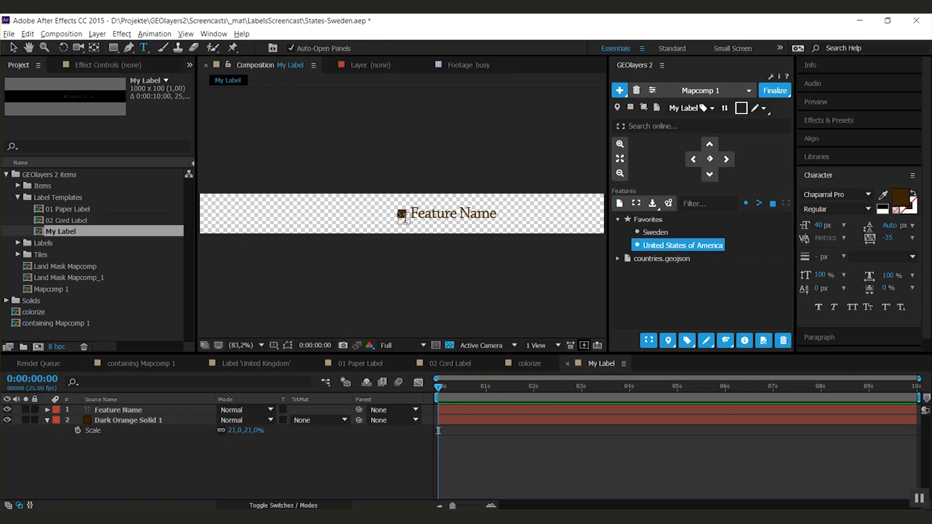
left_click(400, 216)
type("x")
- Set the fill color of the "x" text to white (FFFFFF)
left_click(893, 207)
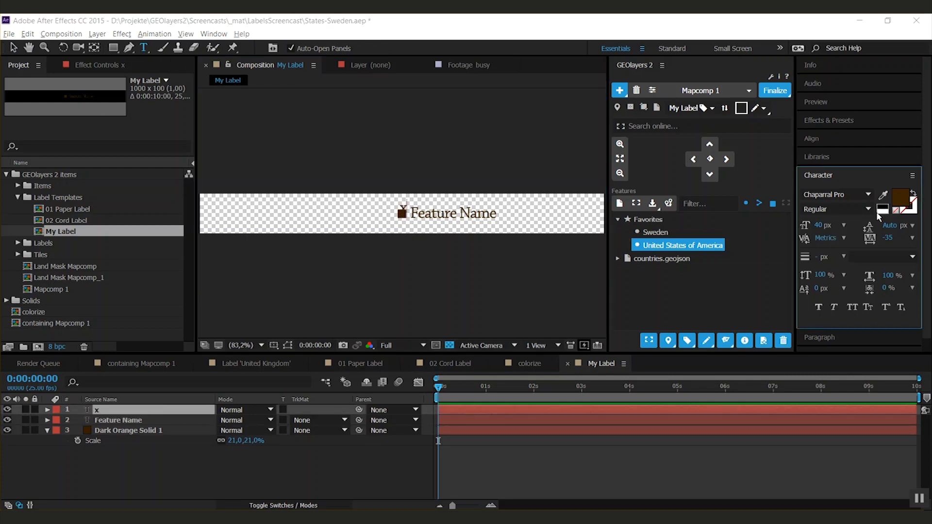
key("Escape")
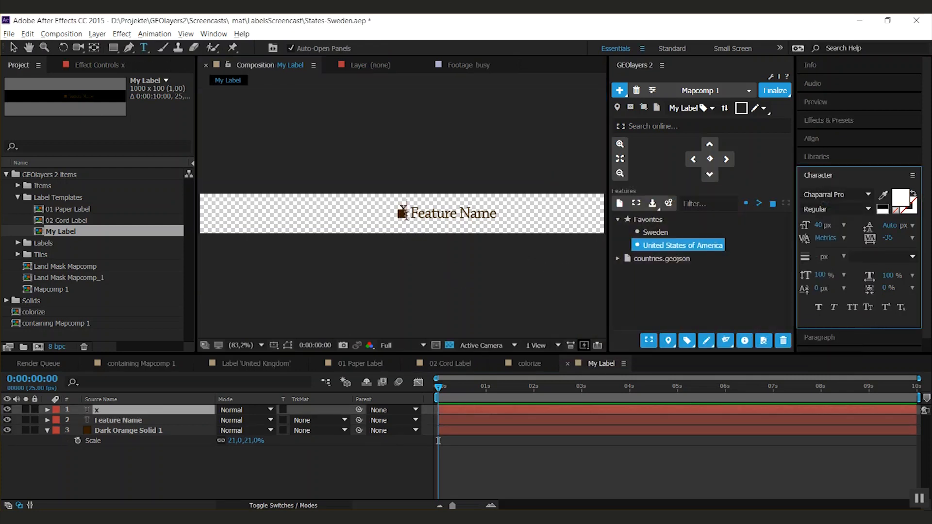
left_click(900, 198)
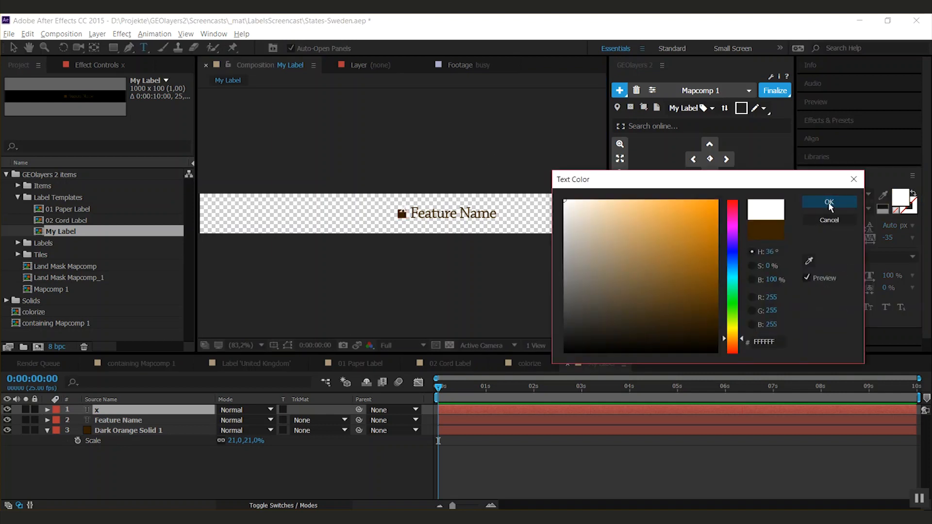
left_click(831, 202)
left_click(267, 440)
- Lock the "x" text layer in the My Label composition
left_click(106, 412)
key("Return")
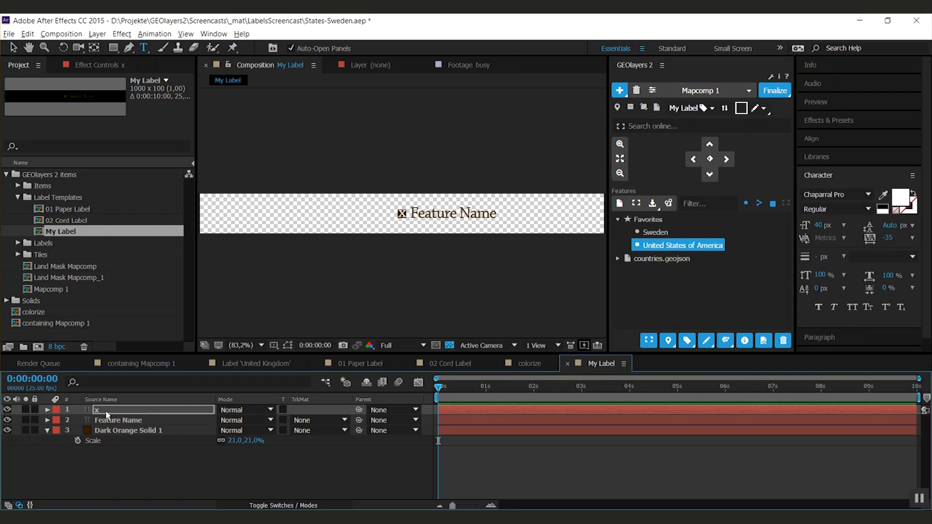
left_click(35, 410)
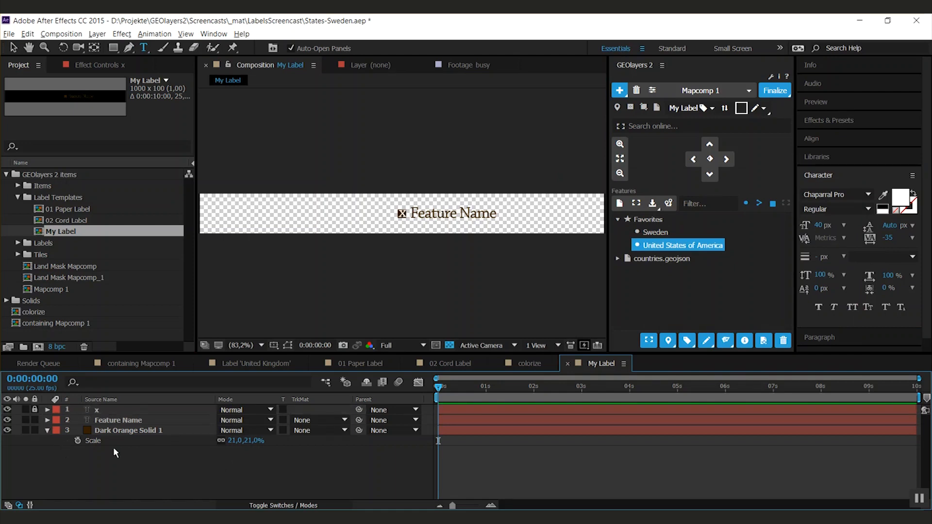
- Add a comp-sized white solid beneath all other layers and reduce only its vertical scale to 45%
left_click(150, 472)
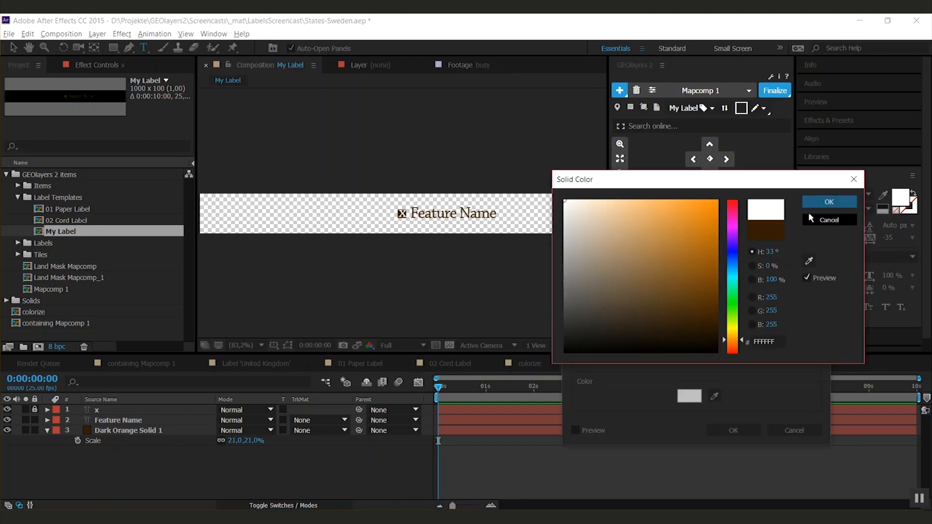
left_click(825, 202)
left_click(749, 433)
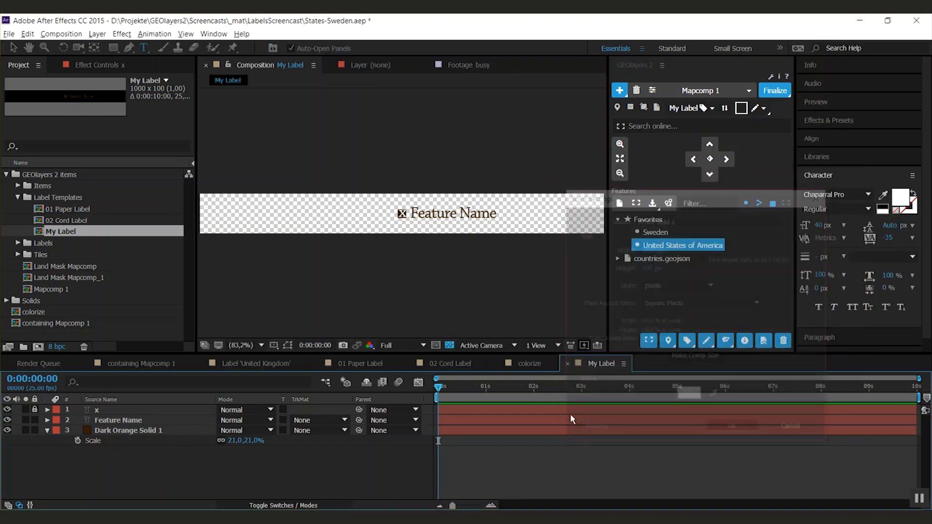
key("s")
left_click_drag(121, 413, 124, 460)
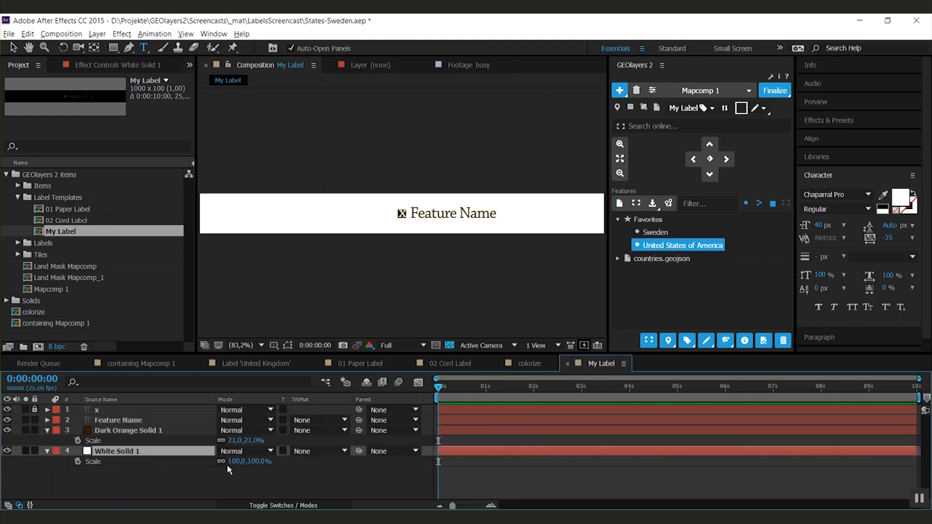
mouse_move(252, 461)
left_mouse_down()
mouse_move(215, 466)
mouse_move(262, 459)
left_mouse_up()
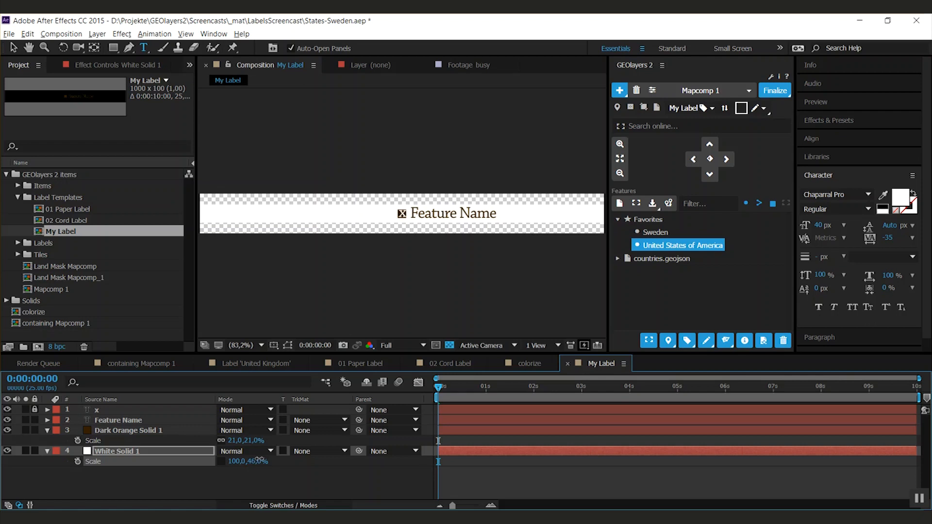
left_click(791, 493)
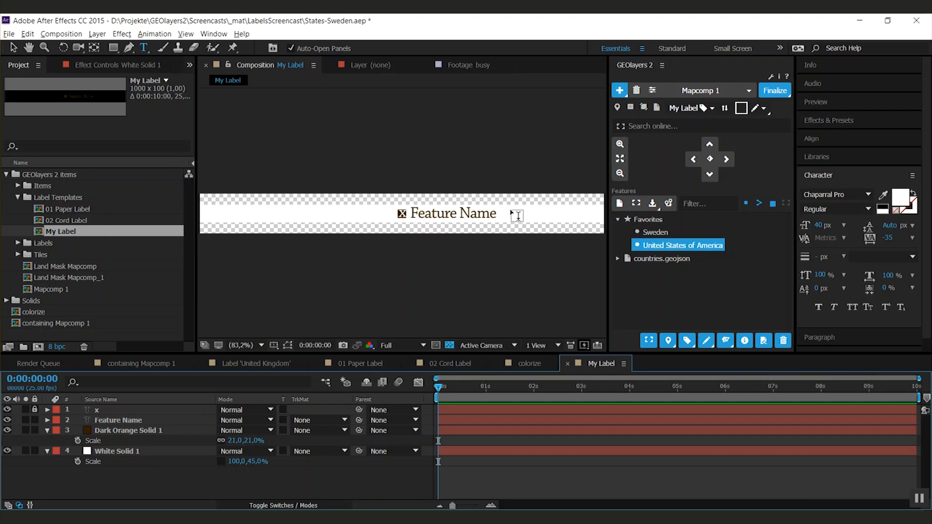
- Duplicate the Feature Name text layer and apply the Minimax effect to the duplicate
left_click(124, 421)
key("ctrl+d")
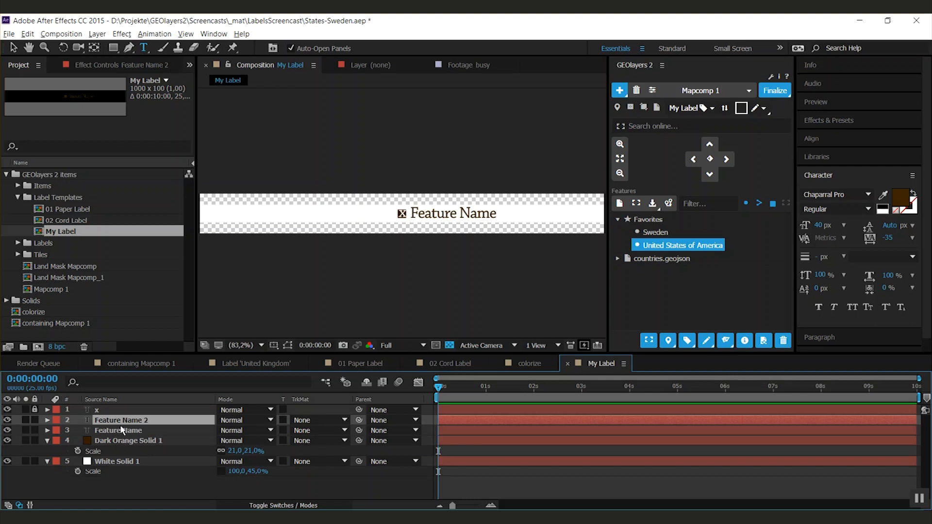
key("ctrl+5")
type("min")
left_click_drag(845, 226, 148, 418)
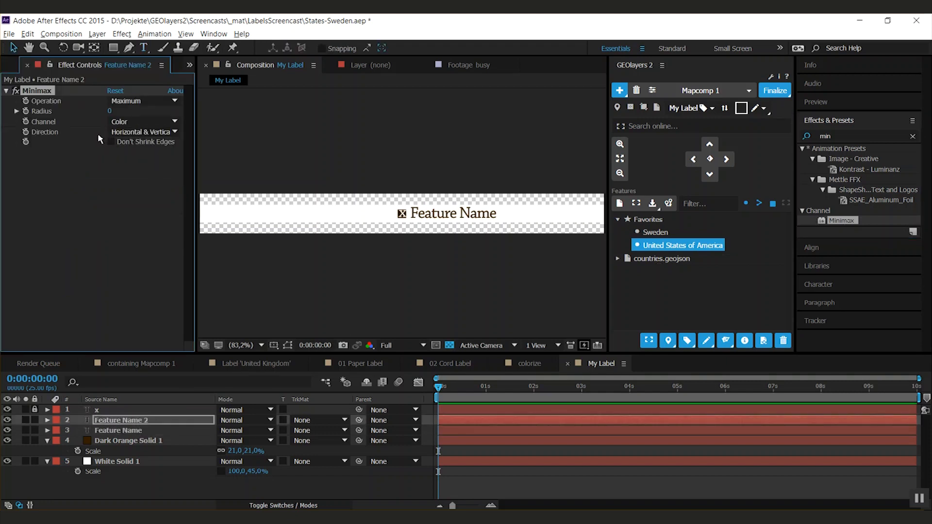
- Set the Feature Name 2 layer's Minimax effect to Alpha and Color channel, Just Vertical direction and radius 218
left_click(130, 122)
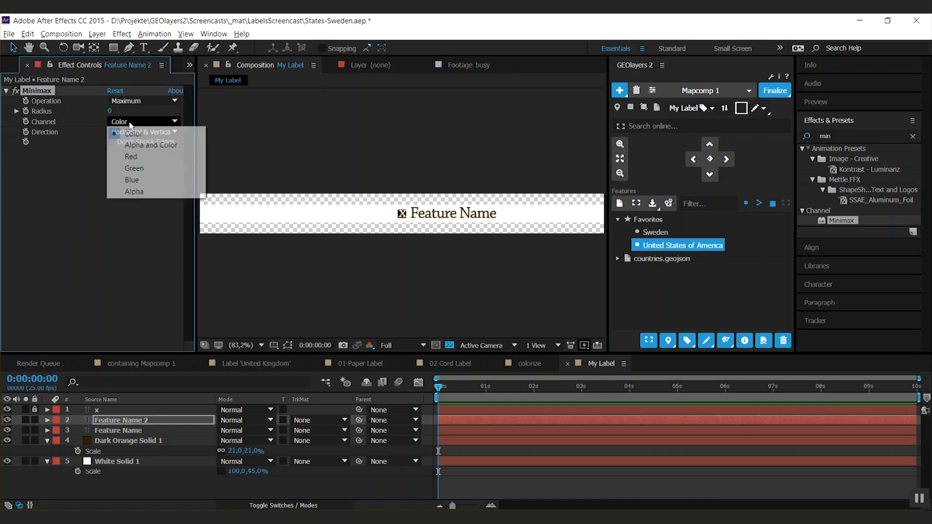
left_click(156, 148)
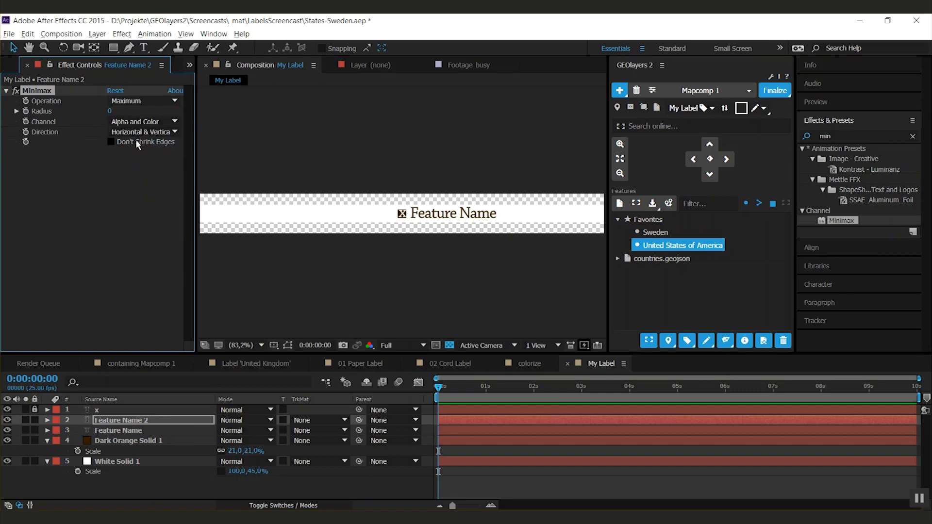
left_click_drag(110, 111, 128, 110)
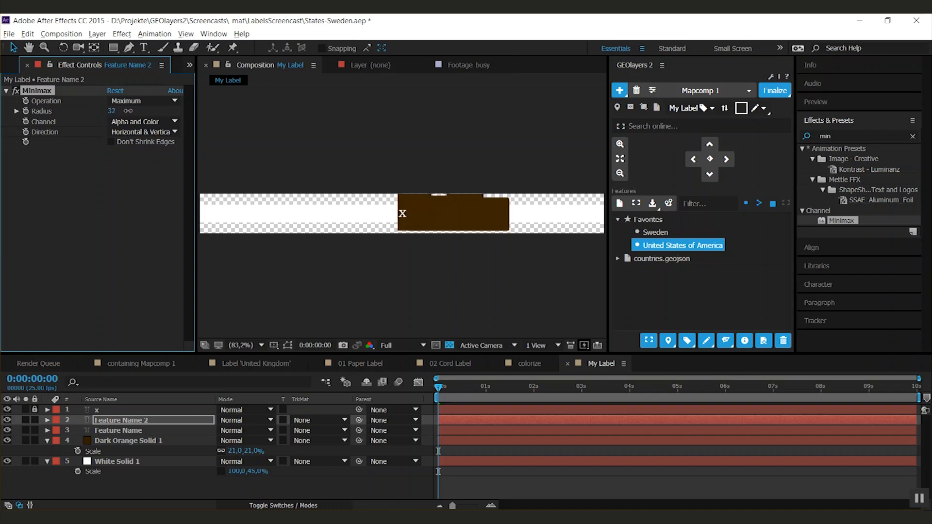
left_click(141, 132)
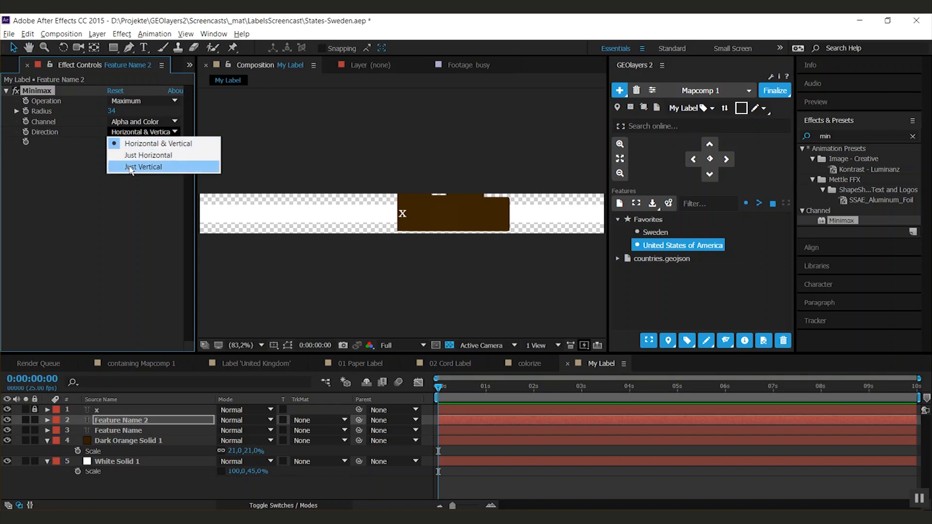
left_click(131, 167)
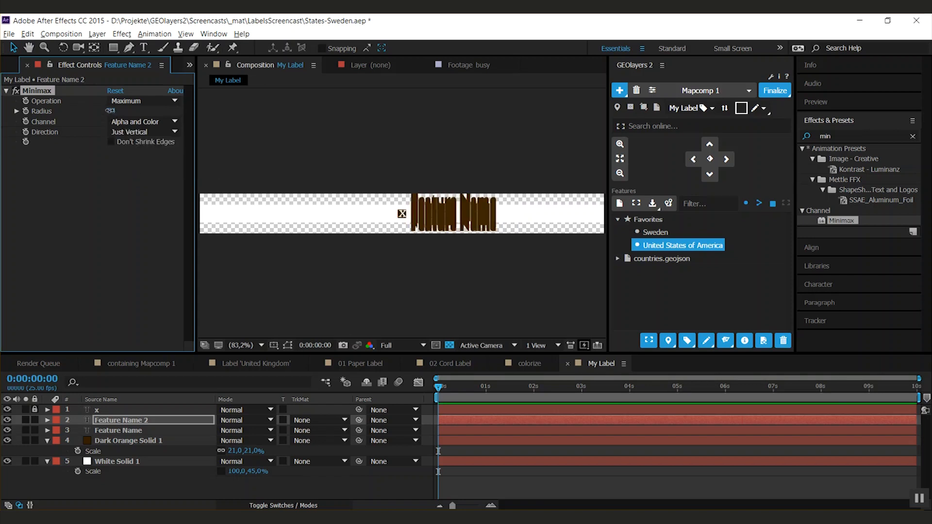
left_click_drag(111, 114, 226, 100)
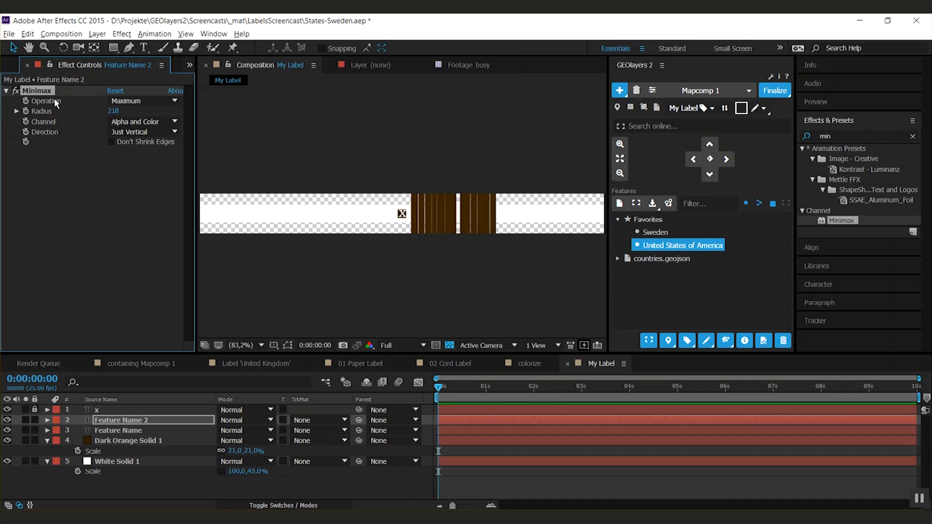
- Duplicate the Minimax effect on Feature Name 2, setting the copy's direction to Just Horizontal and its radius to 14
key("ctrl+d")
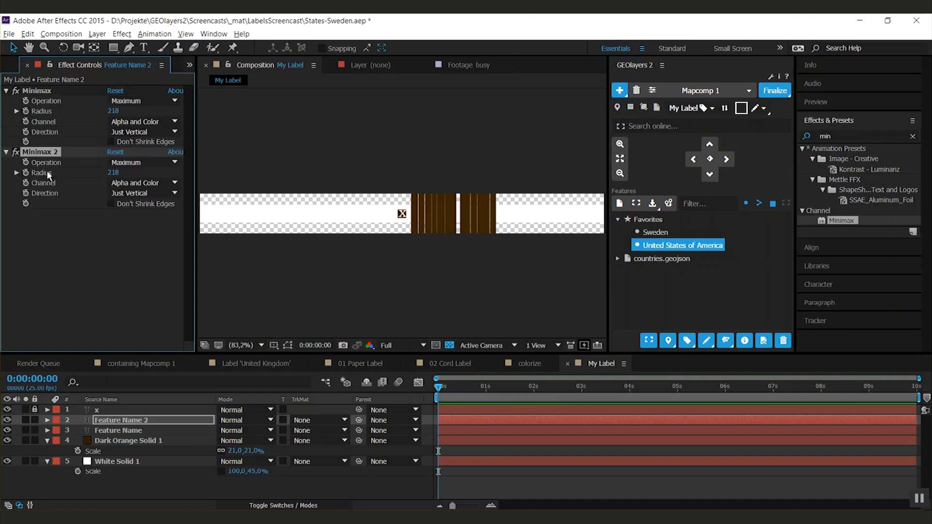
left_click(131, 193)
left_click(138, 215)
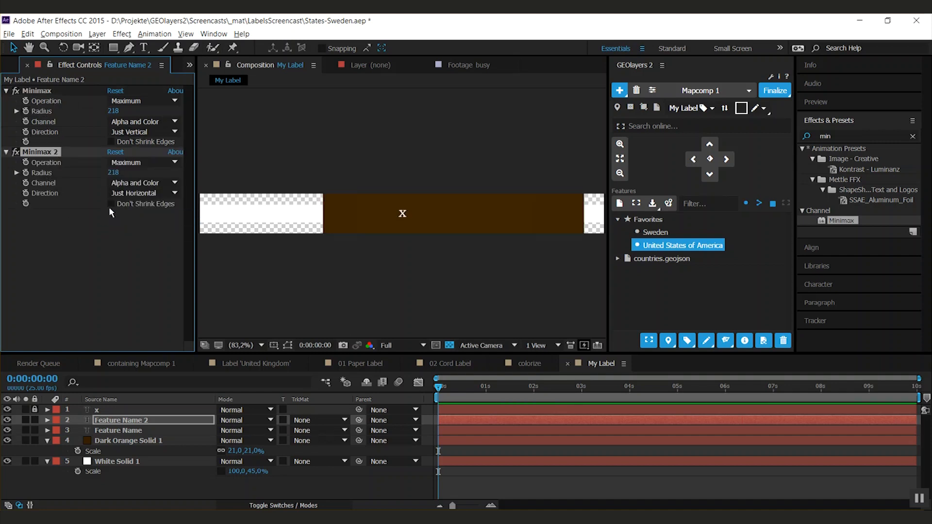
left_click_drag(112, 176, 111, 172)
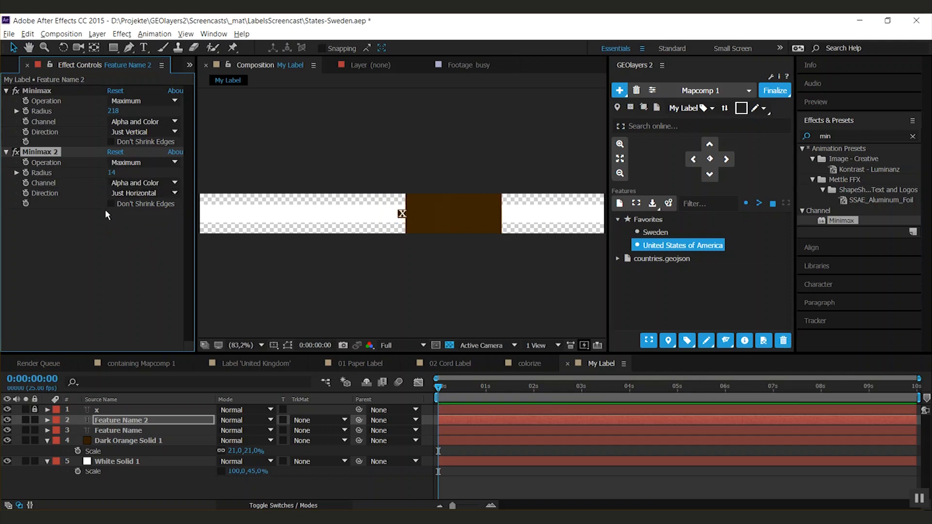
- Place Feature Name 2 directly above White Solid 1 and use it as the solid's alpha matte
left_click(83, 299)
left_click_drag(122, 424, 124, 459)
left_click(125, 470)
left_click(308, 465)
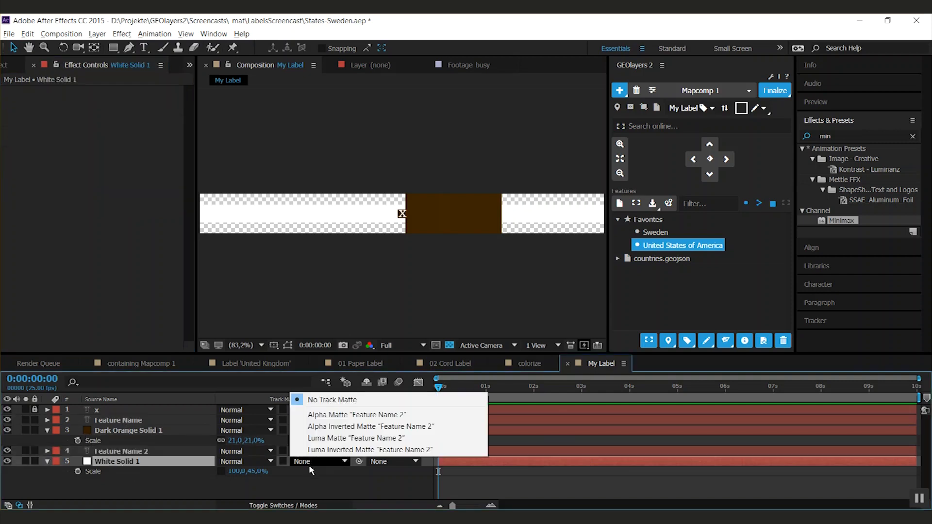
left_click(344, 417)
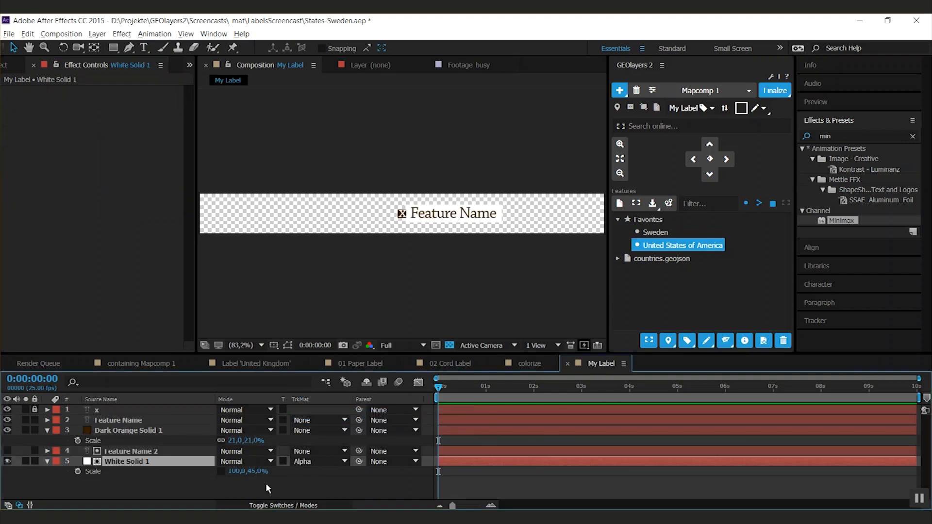
- In Mapcomp 1, update the newest United States of America label to the current My Label template and add a label for Sweden
left_click(703, 93)
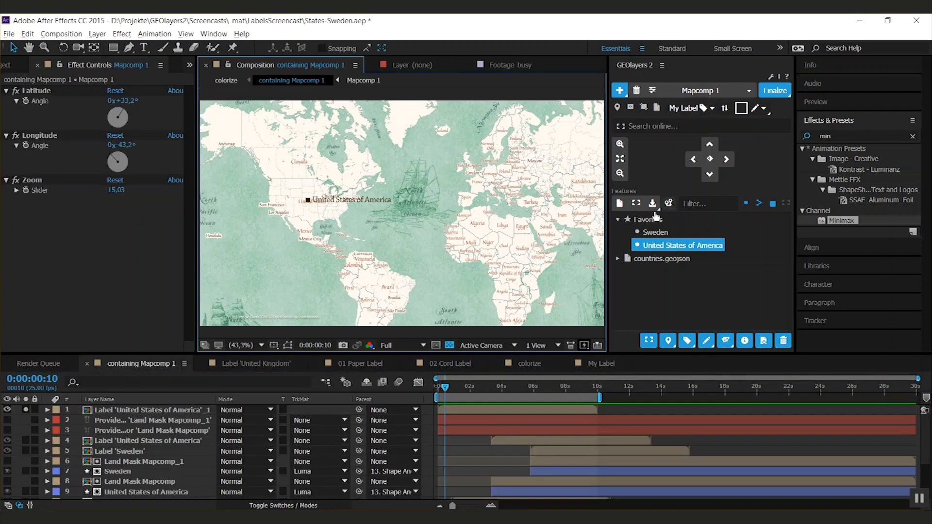
left_click(111, 411)
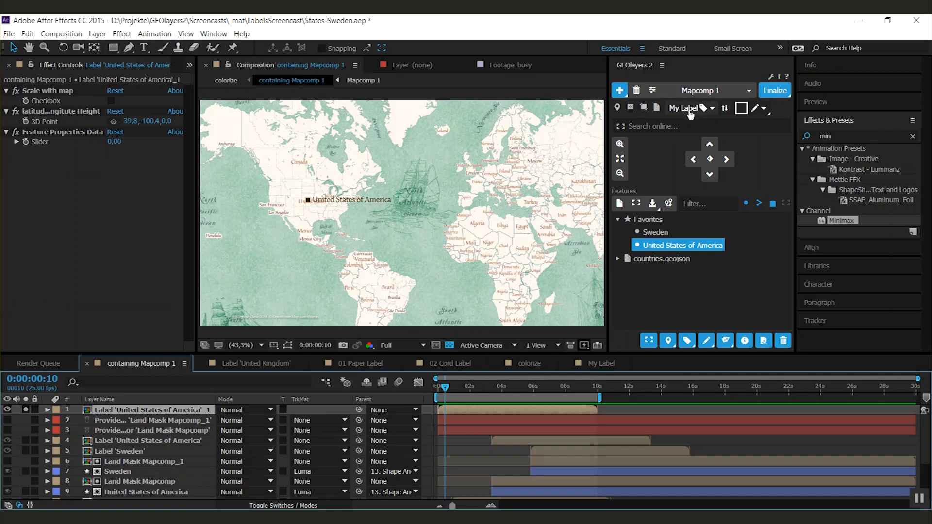
left_click(726, 113)
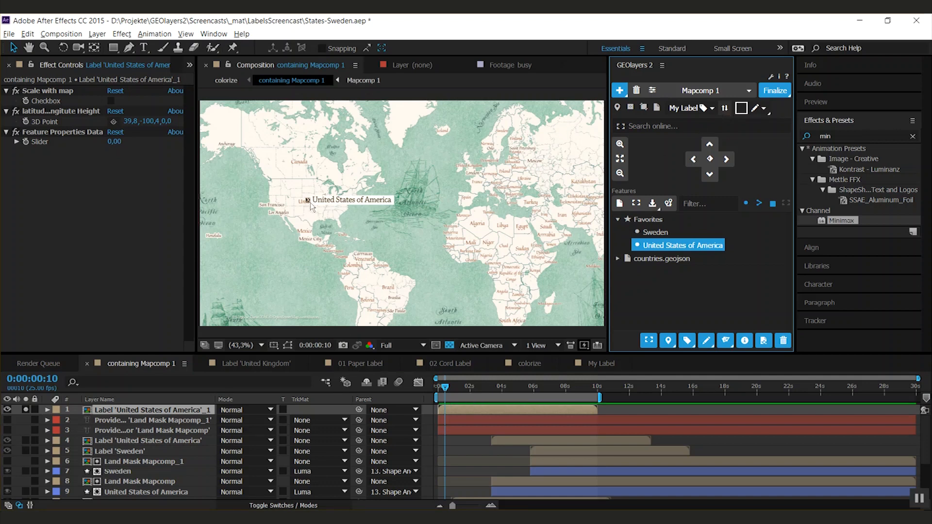
left_click(652, 232)
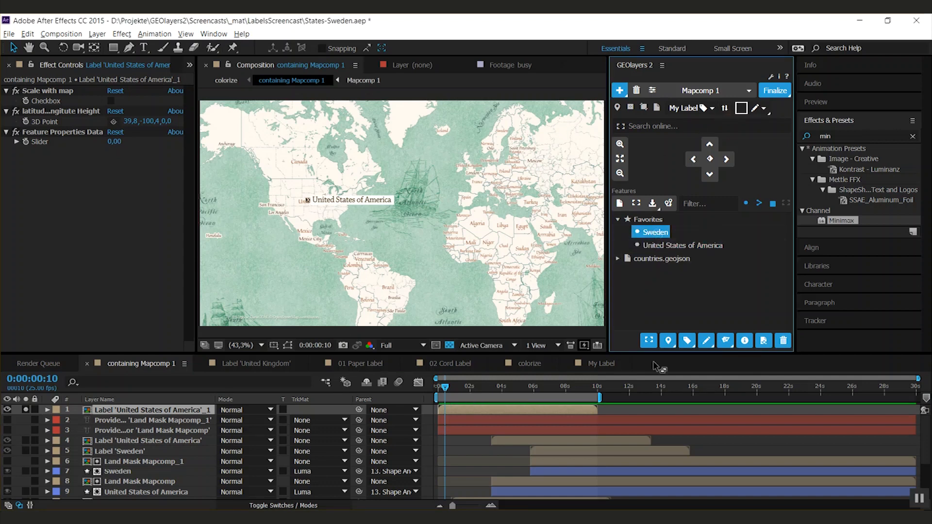
left_click(691, 345)
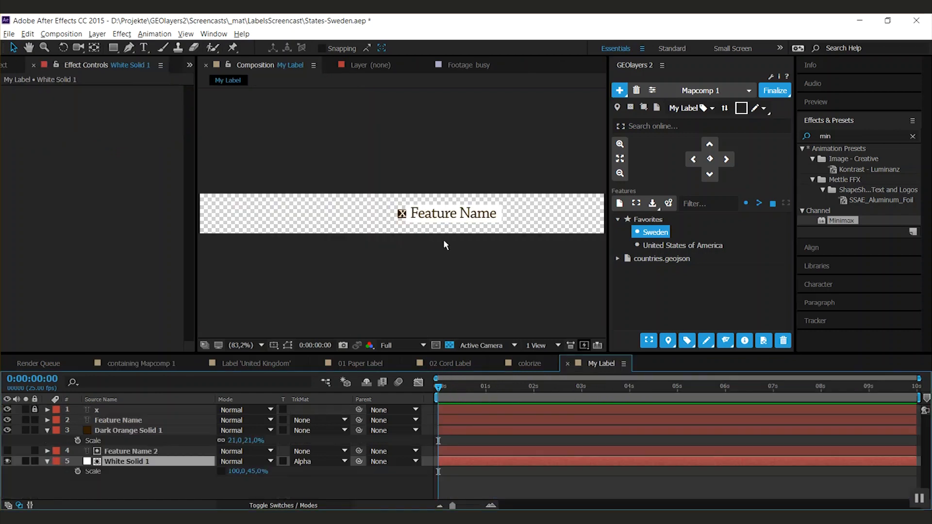
- Unlock the "x" layer in My Label and move all five layers together to the left end of the composition
key("comma")
key("comma")
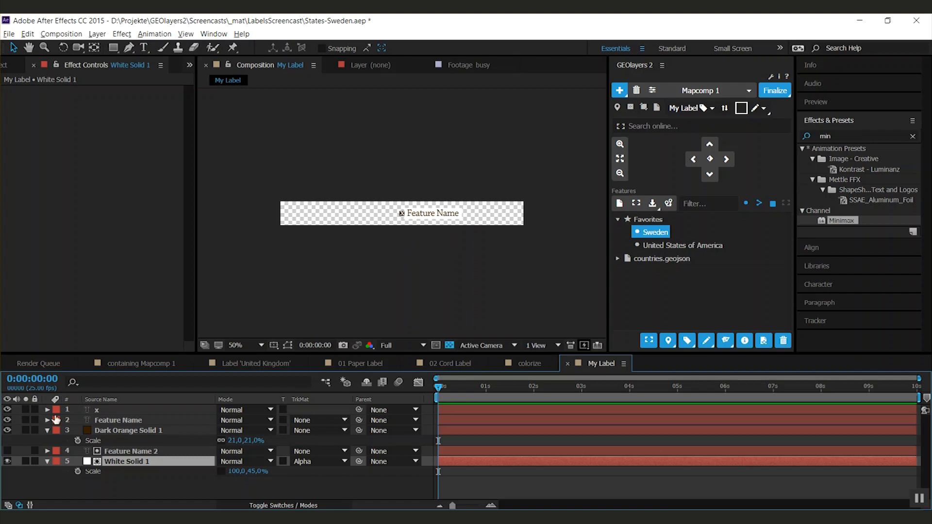
left_click(109, 412)
left_click(119, 461, "shift")
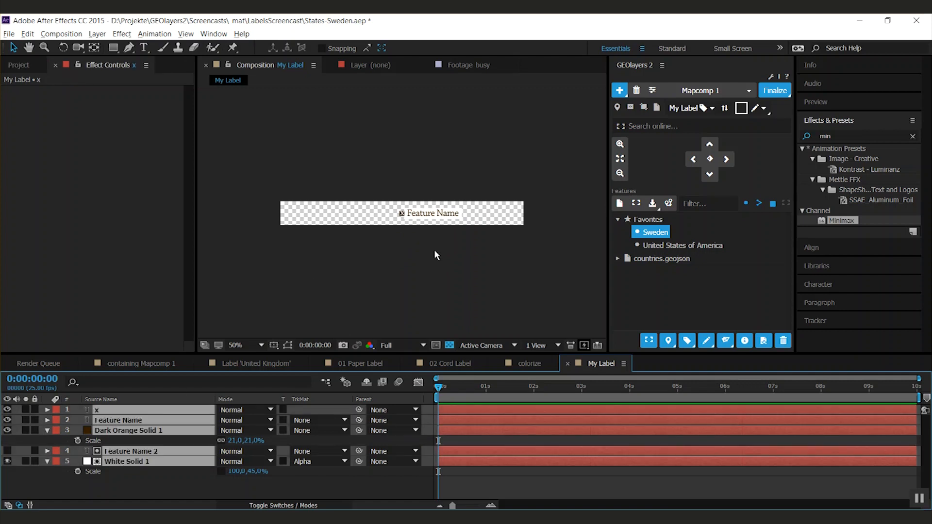
left_click_drag(443, 225, 327, 218)
left_click(191, 488)
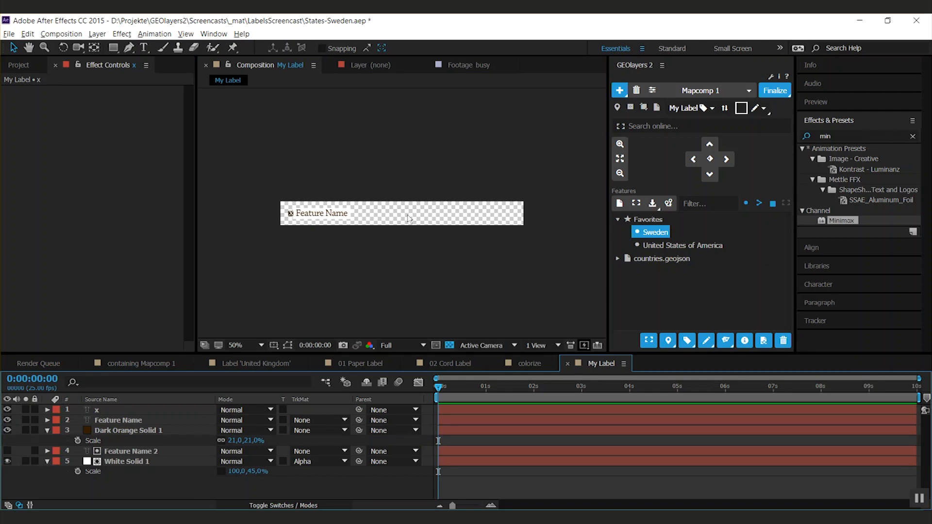
- Rename the Dark Orange Solid 1 layer to "Label Anchor Point"
left_click(141, 431)
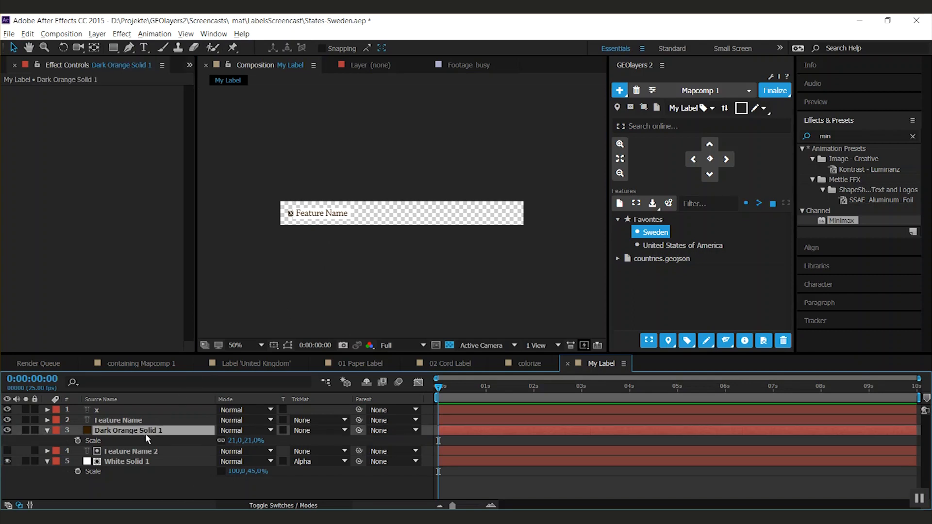
key("Return")
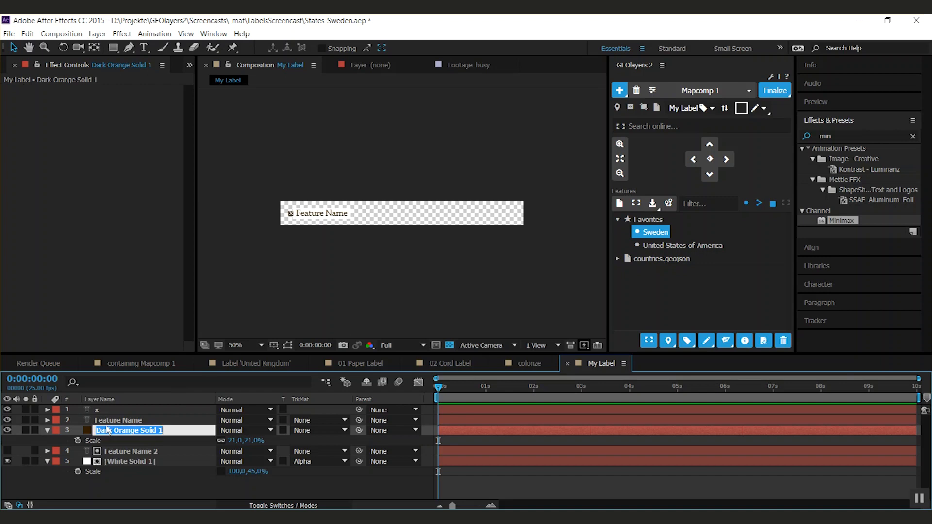
type("Label")
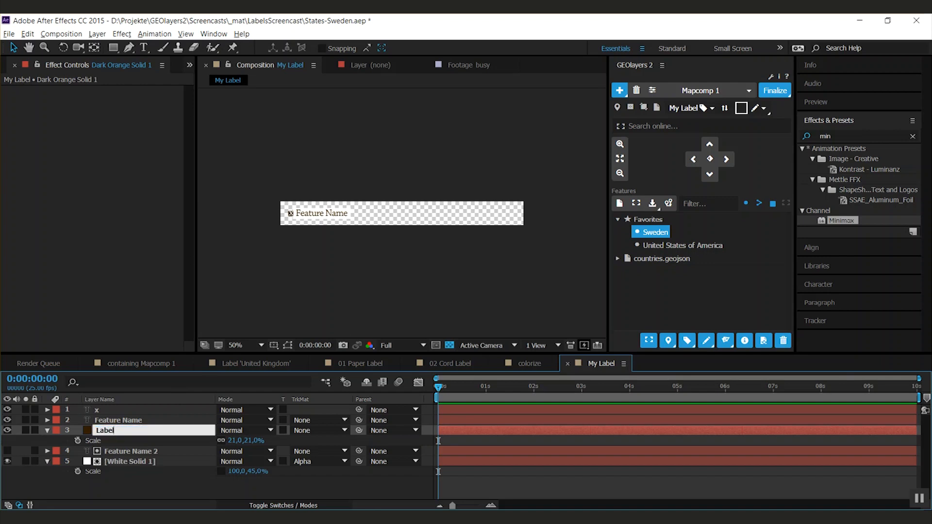
type(" Anchor Point")
key("Return")
- Parent the "x" text layer to Label Anchor Point and lock it
left_click_drag(358, 410, 165, 431)
left_click(34, 409)
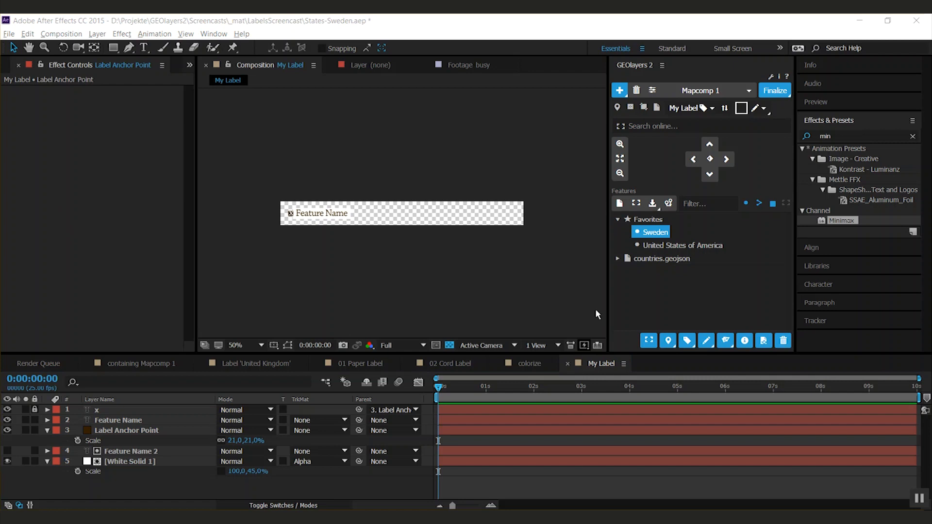
- Examine the feature properties of Sweden for data that the label can display
left_click(745, 341)
left_click_drag(789, 106, 805, 274)
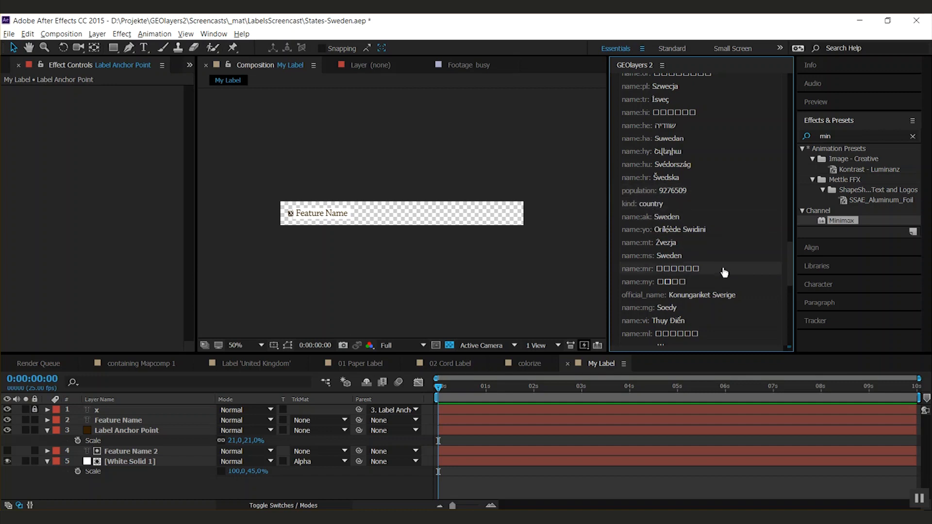
left_click_drag(791, 283, 782, 99)
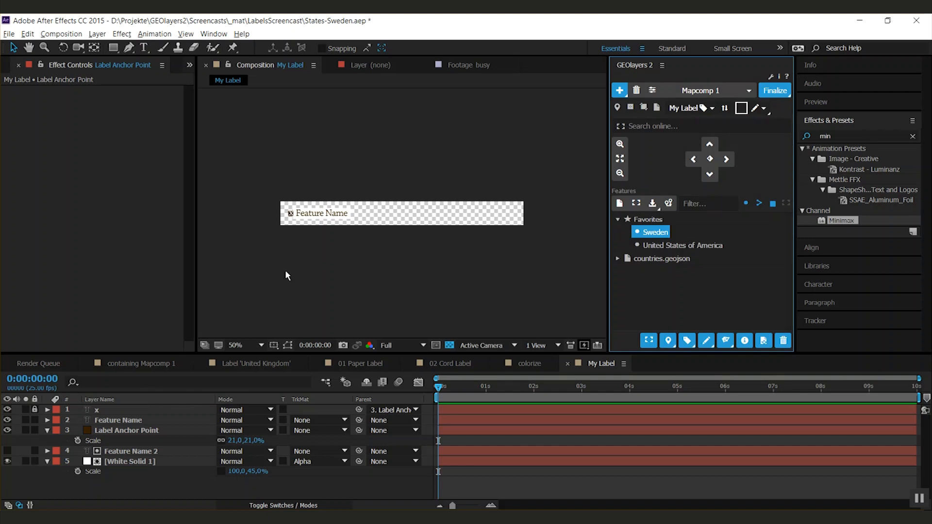
- Duplicate the Feature Name text layer and position the copy directly below the original text
left_click(124, 421)
key("ctrl+d")
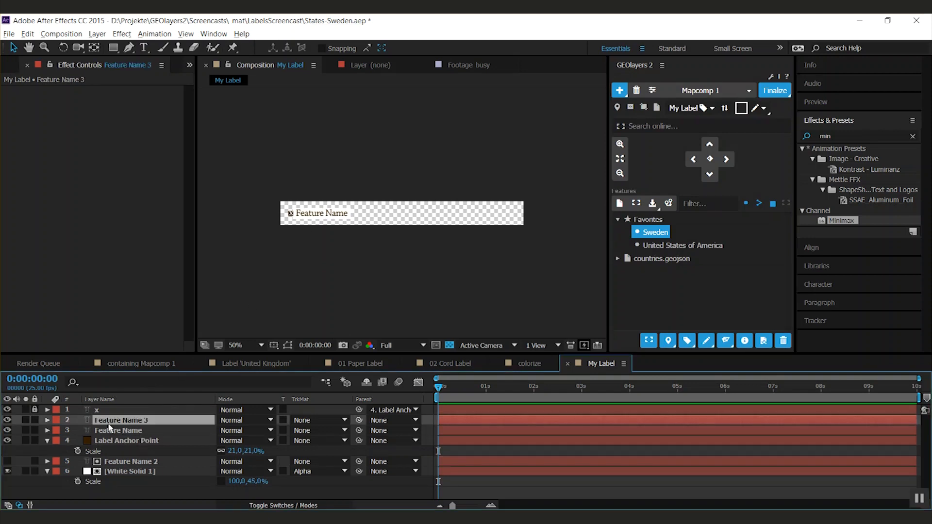
left_click_drag(298, 217, 299, 224)
- Select all unlocked layers and shift them upward so both text lines fit within the label composition
left_click(123, 471, "shift")
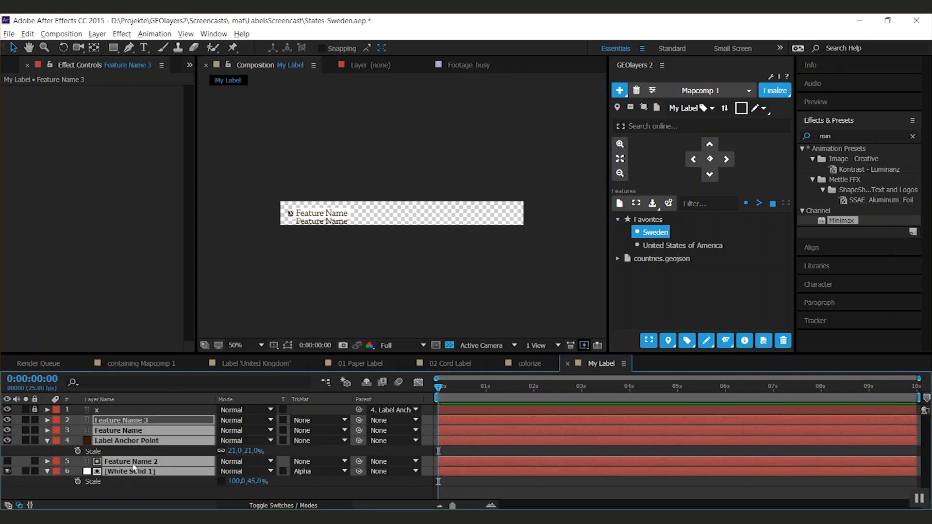
key("period")
left_click_drag(301, 270, 483, 278)
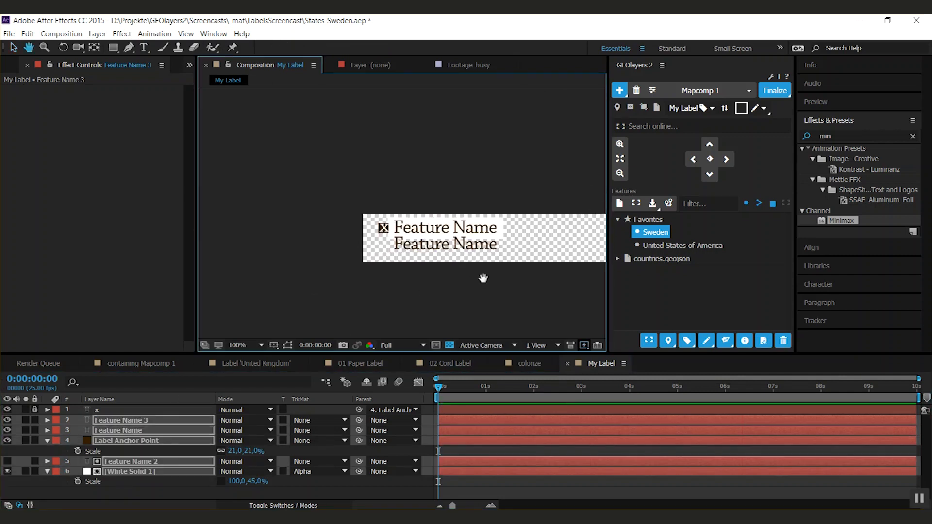
- Replace the lower Feature Name 3 text with "Population"
left_click(126, 431)
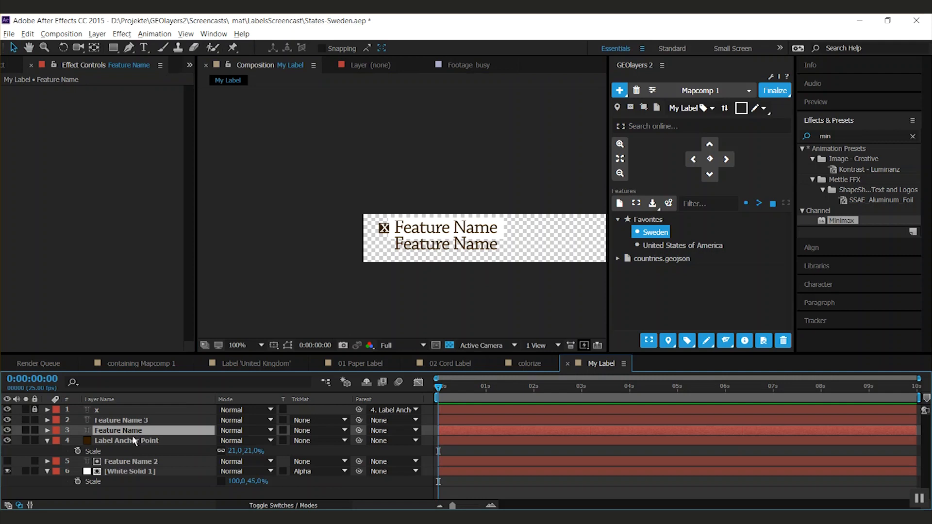
left_click(132, 420)
double_click(117, 422)
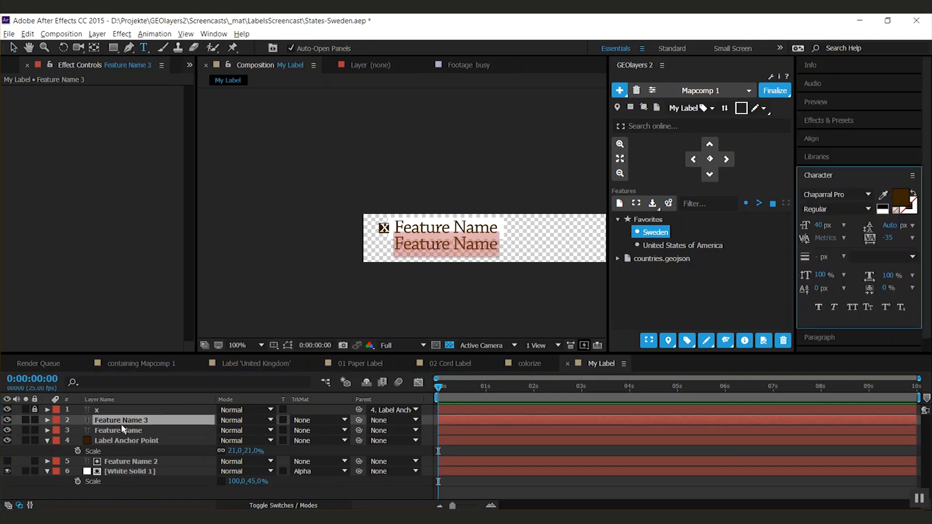
type("Popula")
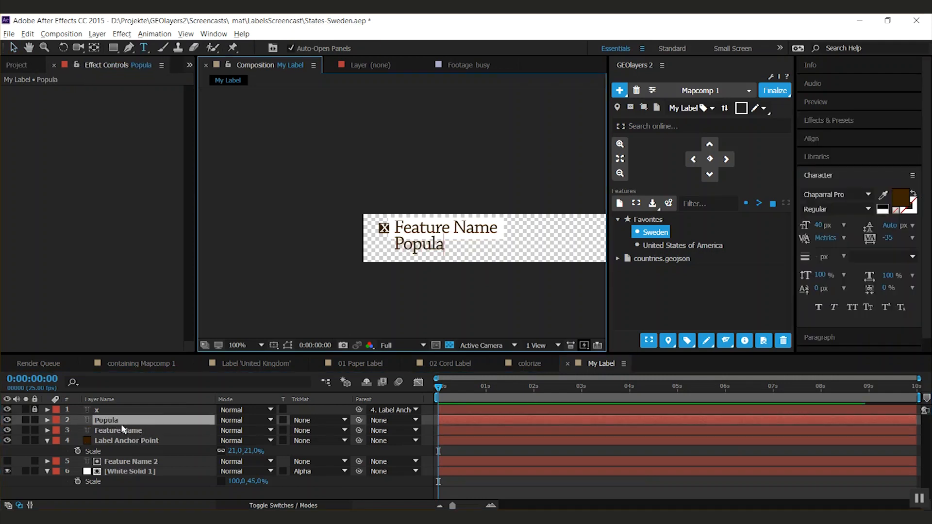
type("tion")
- Set the Population text to a font size of 30 px and All Caps
left_click(820, 225)
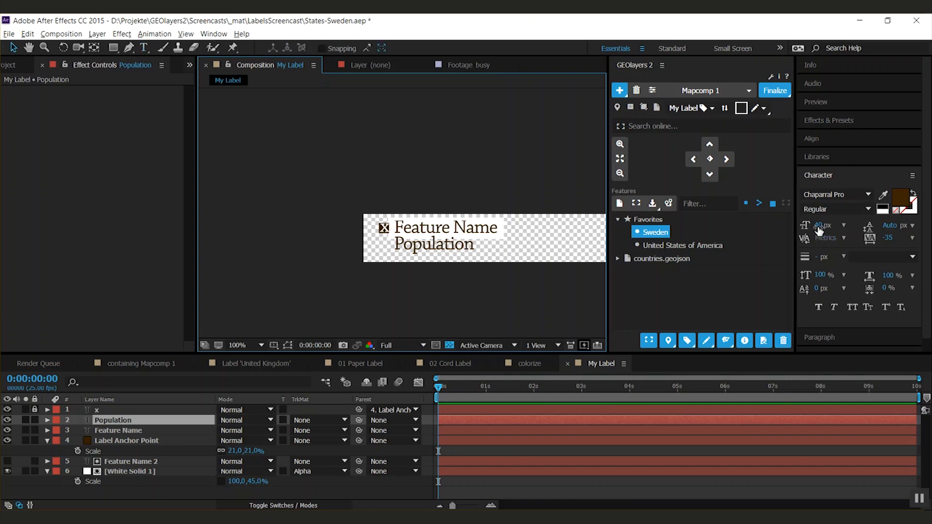
type("30")
key("Return")
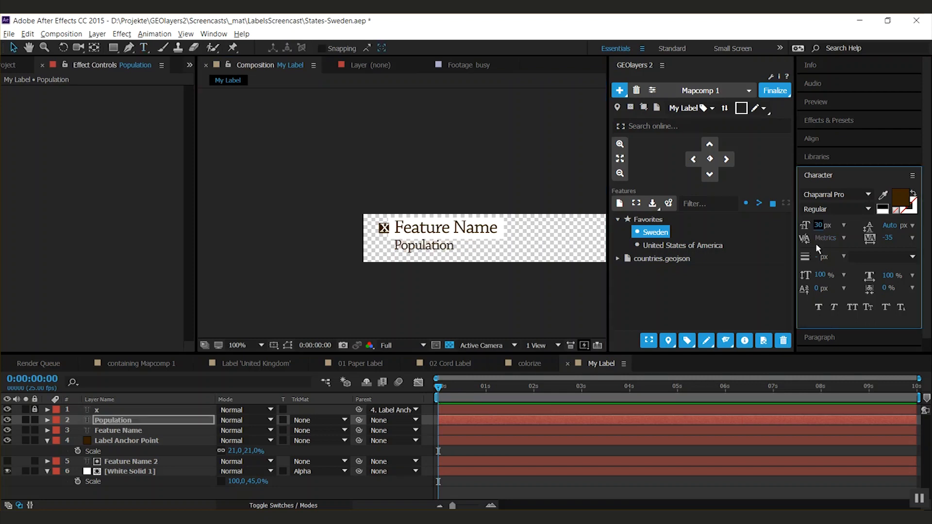
left_click(852, 307)
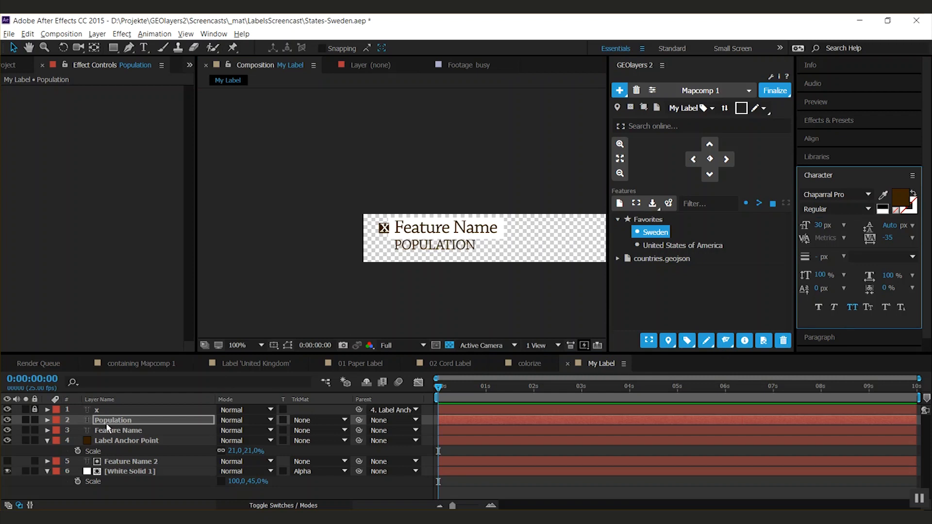
- Rename the Population text layer to "Population: {population}" and check the population property in Sweden's feature information
left_click(107, 425)
key("Return")
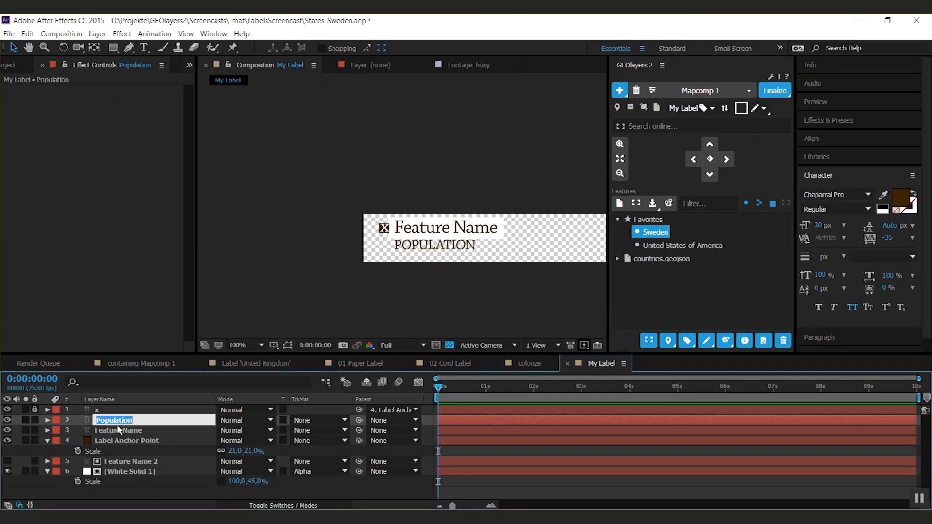
key("Right")
type(": ")
type("{p")
type("rop")
key("BackSpace")
key("BackSpace")
key("BackSpace")
type("opu")
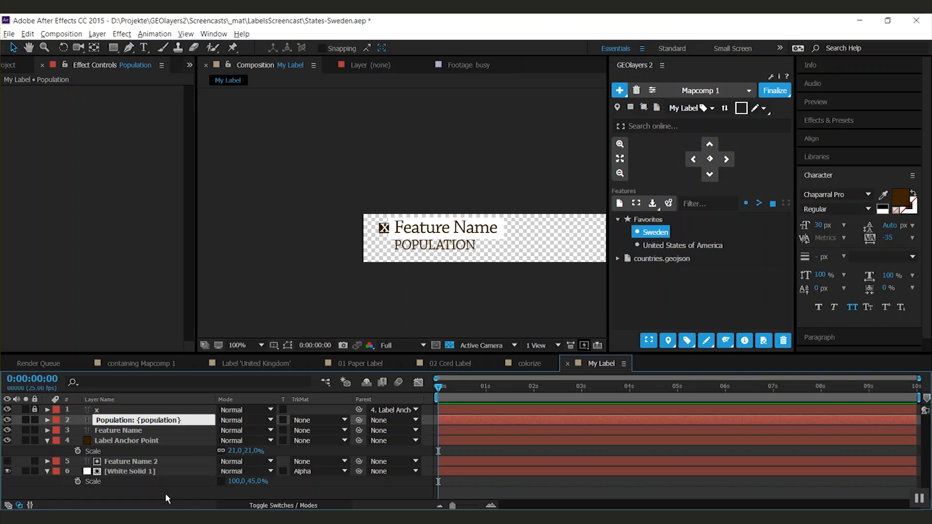
key("Return")
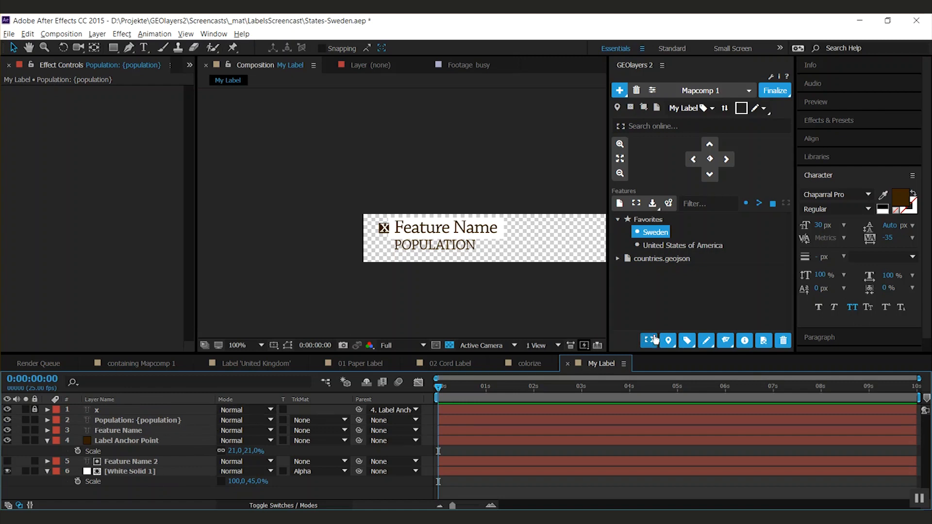
left_click(744, 341)
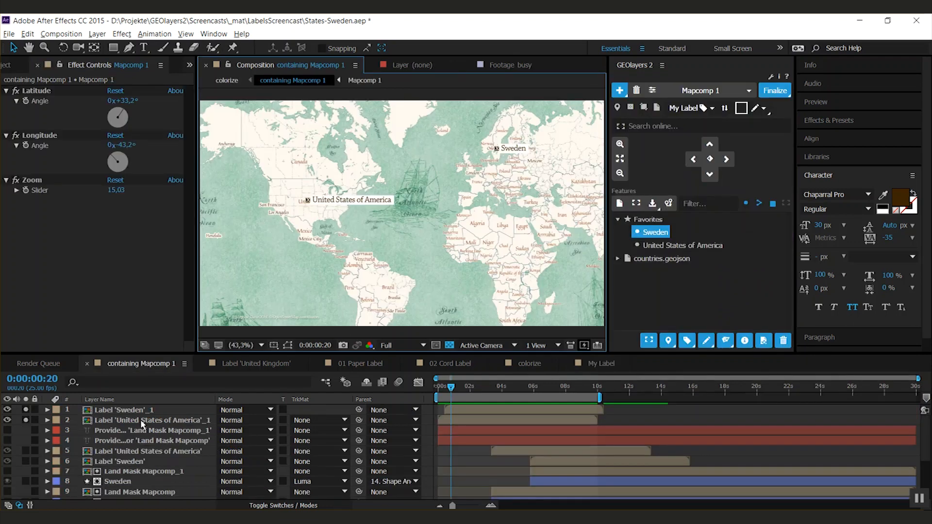
- Update the Label 'United States of America'_1 layer in containing Mapcomp 1 from the My Label template and inspect its population text
left_click(129, 423)
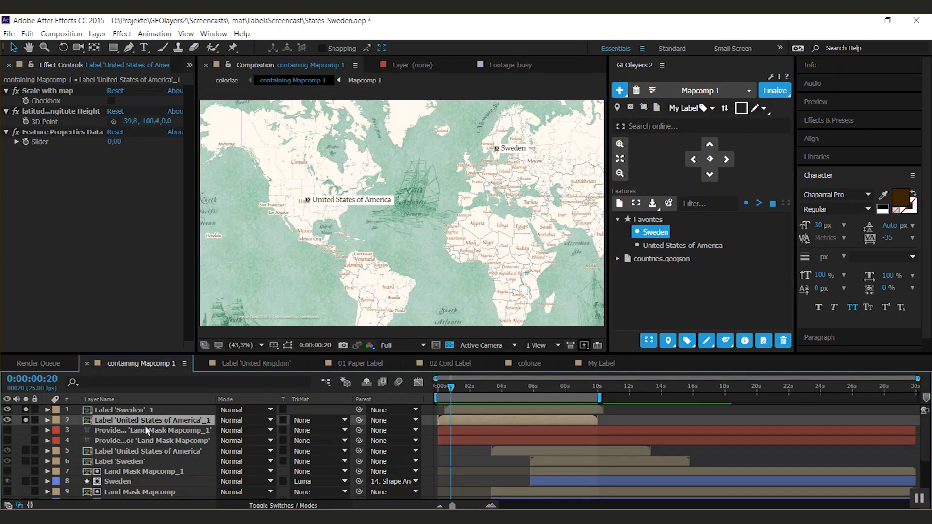
left_click(725, 110)
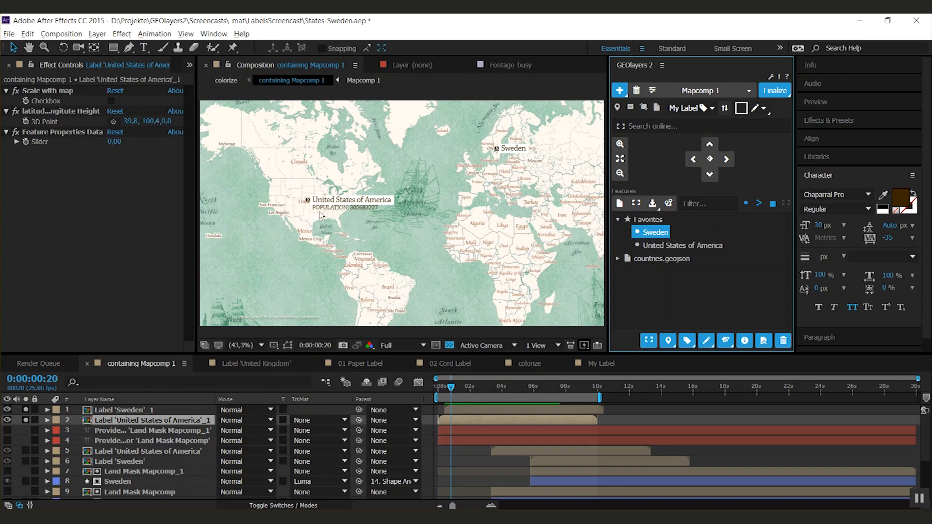
scroll(324, 218, "up", 1)
scroll(325, 219, "up", 1)
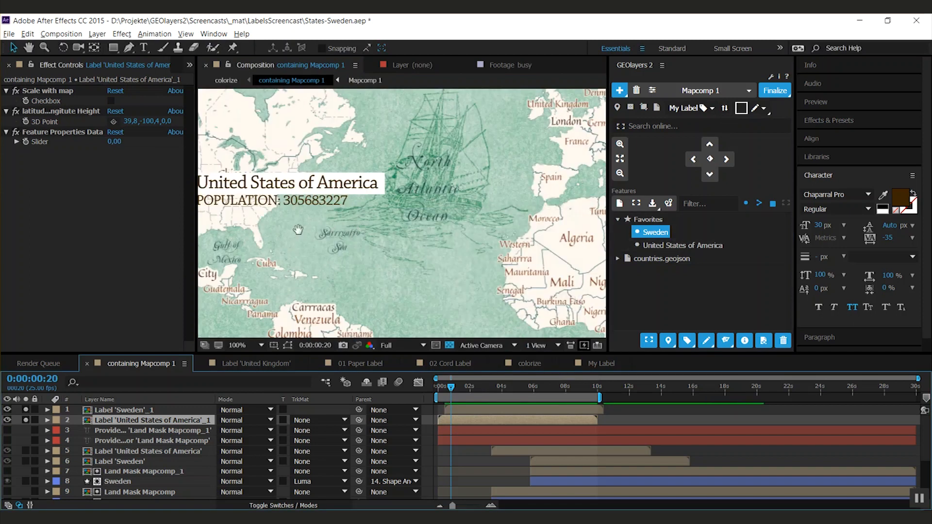
left_click_drag(298, 229, 477, 228)
key("v")
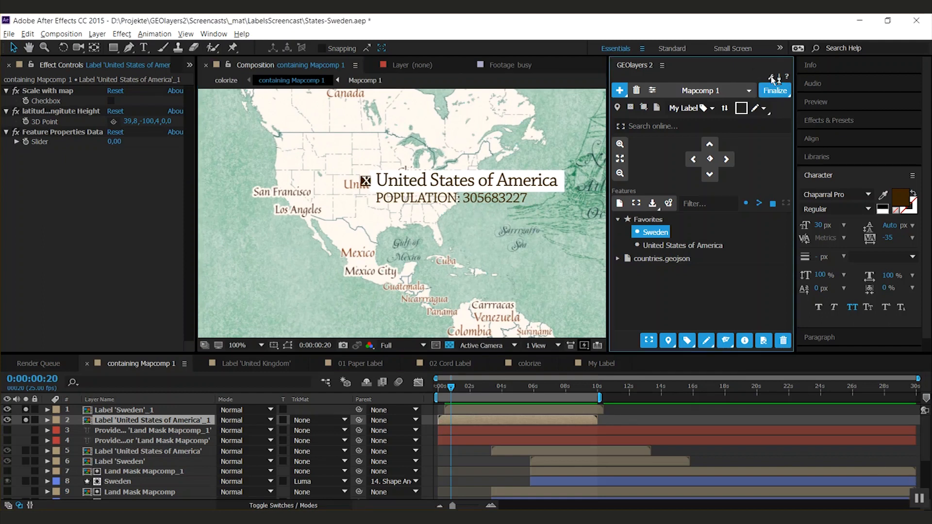
- Open the Labels settings of GEOlayers 2 and move the dialog away from the center of the map
left_click(764, 115)
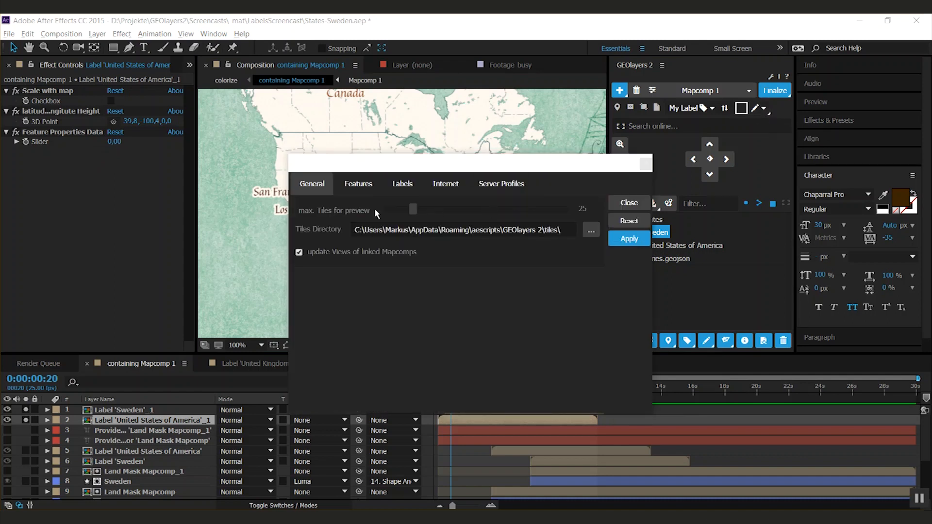
left_click(405, 187)
left_click_drag(460, 167, 578, 73)
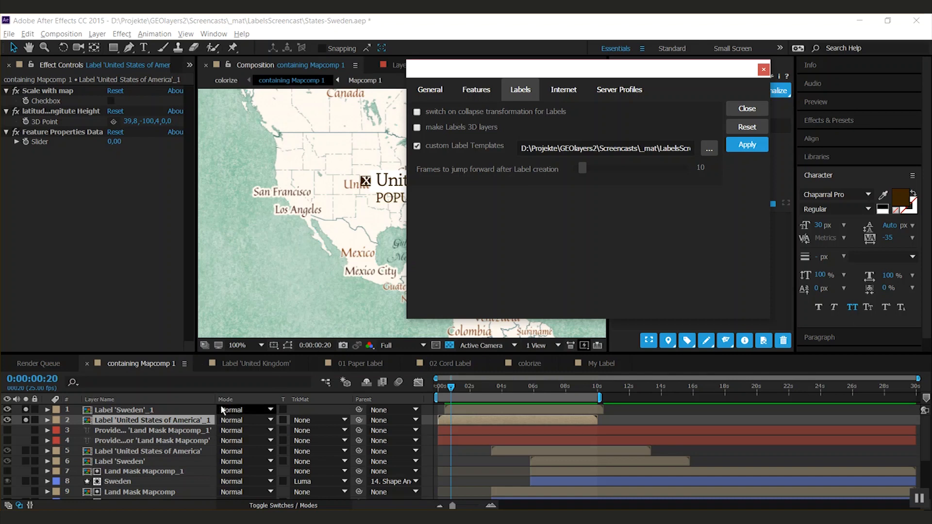
- Show the layer switches and toggle collapse transformations on and off for Label 'United States of America'_1
key("F4")
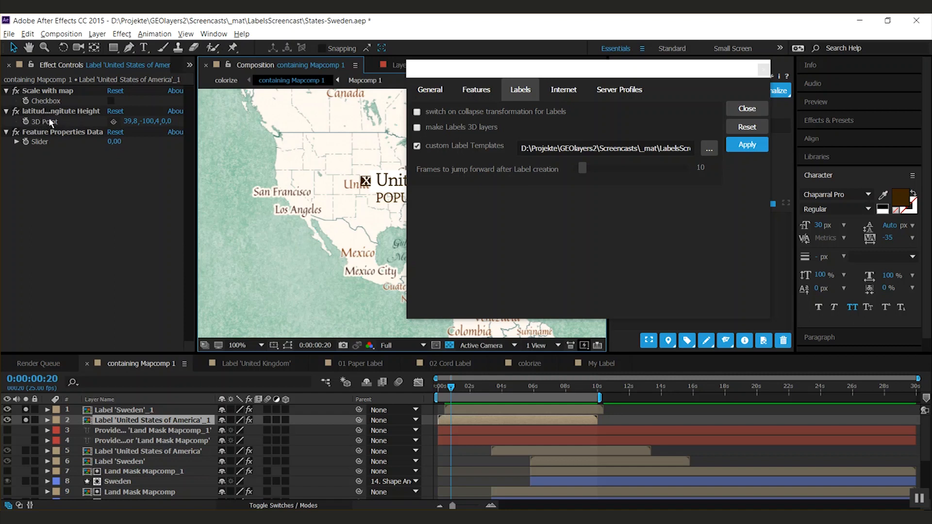
left_click(230, 420)
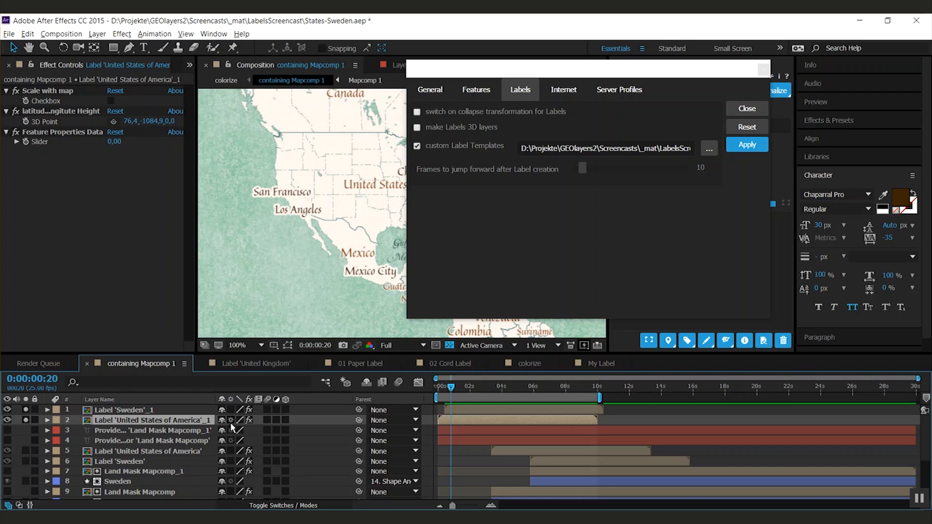
left_click(231, 422)
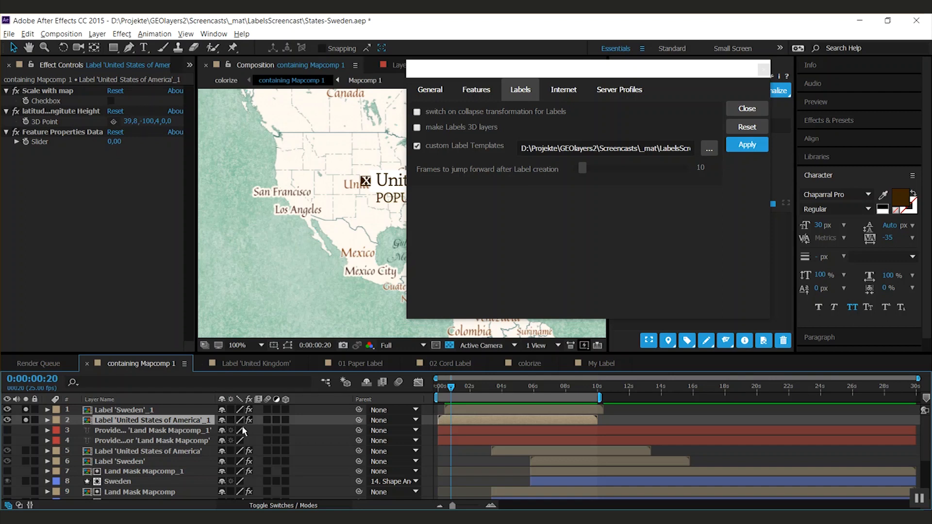
left_click(231, 421)
left_click(231, 421)
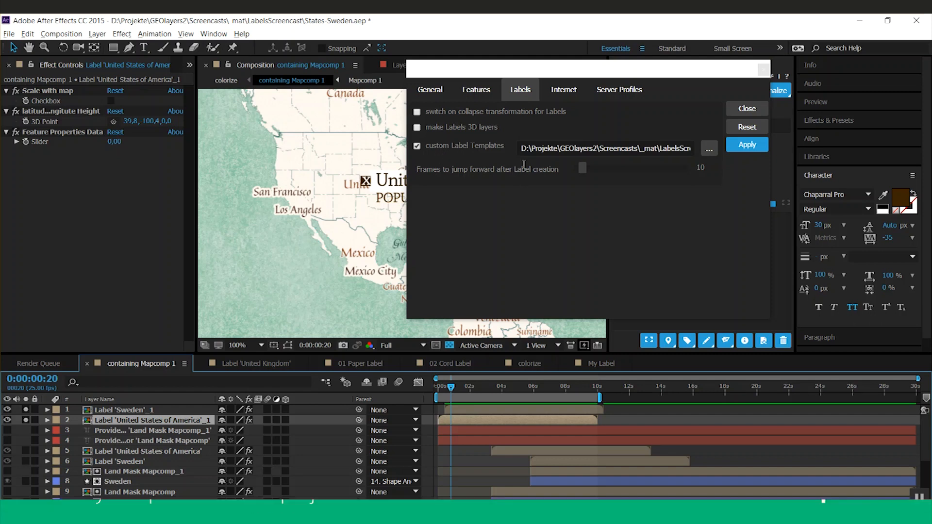
- Browse to Label.aep as the custom label templates project and set the frames to jump forward after label creation to 10
left_click(709, 152)
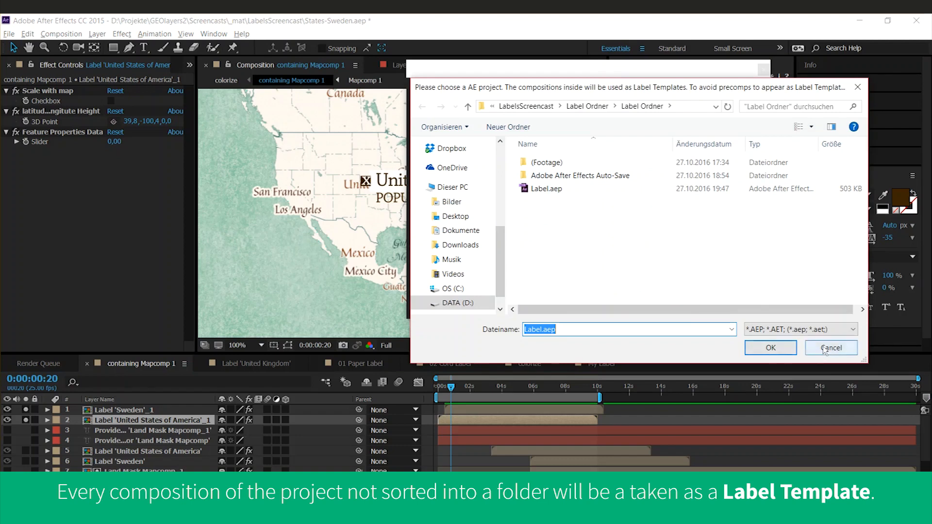
left_click(770, 347)
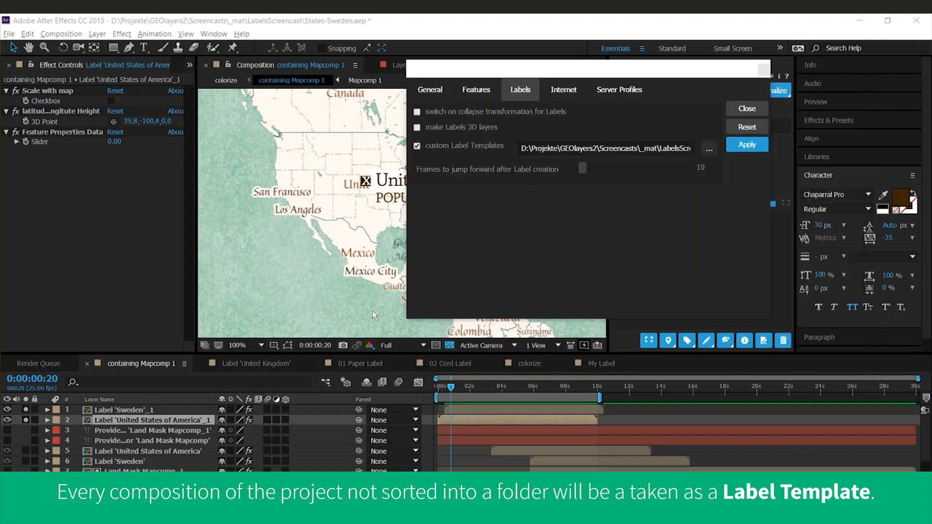
left_click_drag(582, 168, 625, 169)
left_click(705, 168)
type("10")
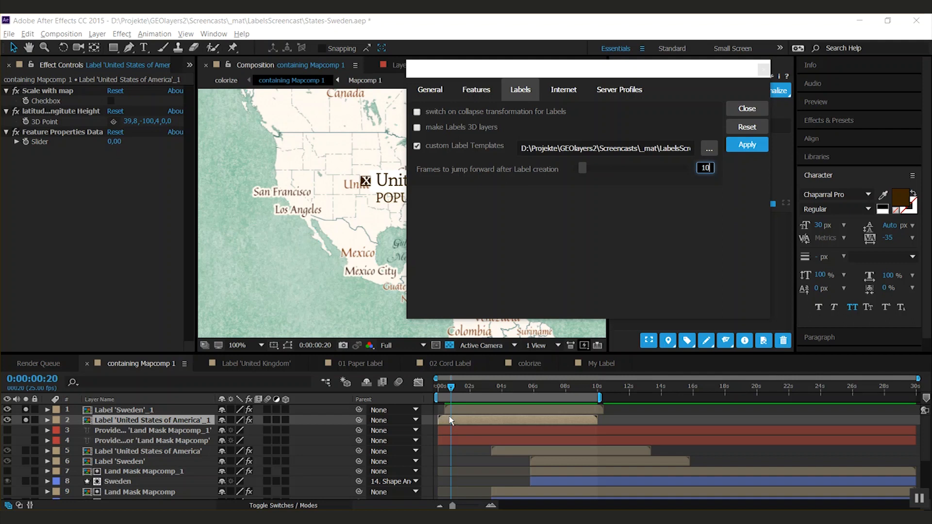
left_click(740, 145)
- In the My Label composition, shift both text lines and the white background to the right, leaving a gap beside the marker
left_click(609, 367)
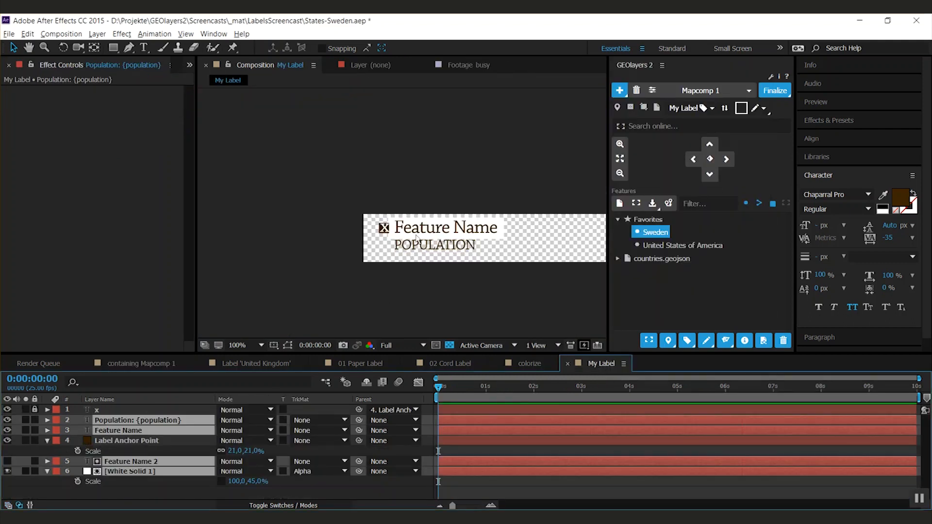
left_click_drag(416, 237, 443, 231)
left_click(192, 488)
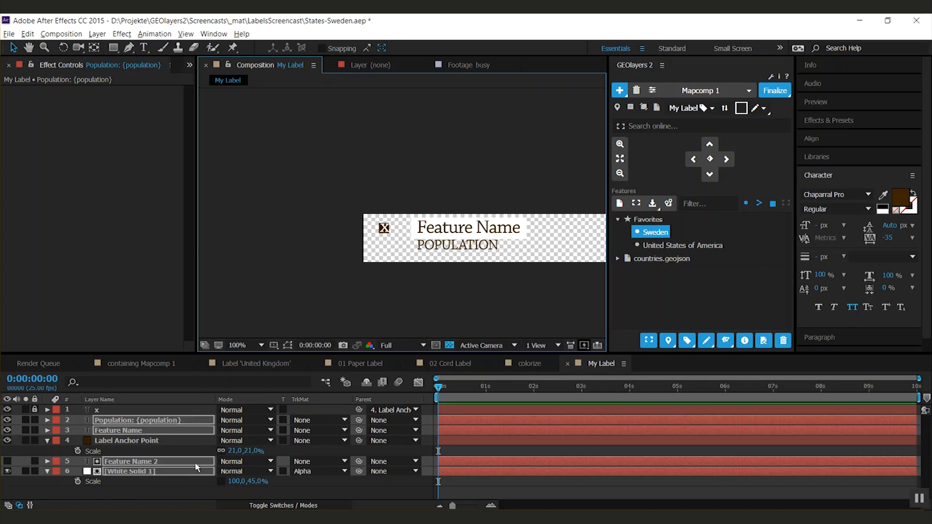
- Create a white 1000 x 100 px solid in My Label and apply the Beam effect to it
key("ctrl+y")
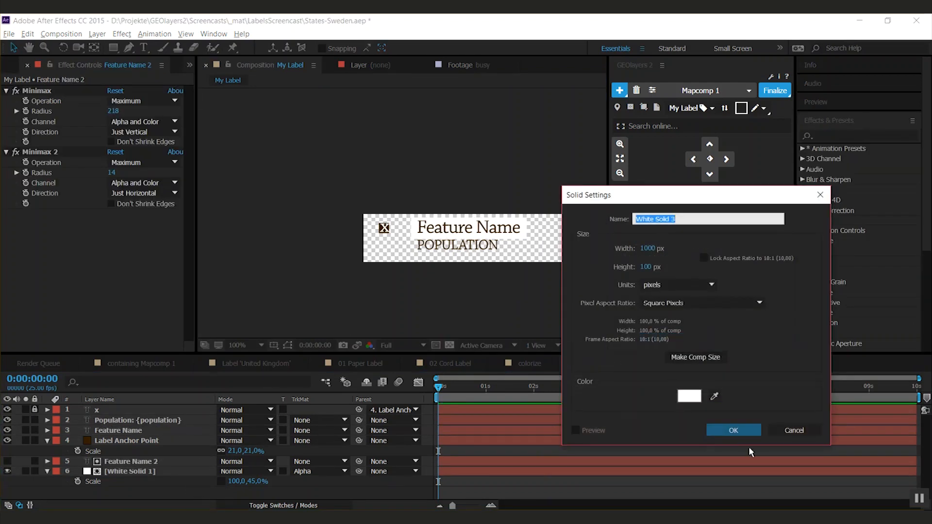
left_click(733, 430)
left_click(839, 137)
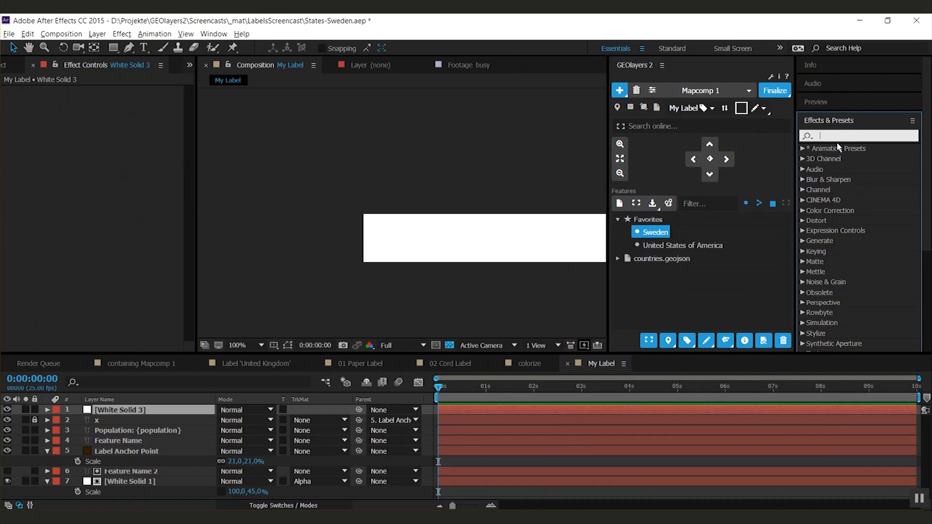
type("beam")
left_click_drag(837, 158, 558, 234)
- Sample the marker's dark brown for the Beam's inside and outside colors and set its softness to 0%
left_click(130, 174)
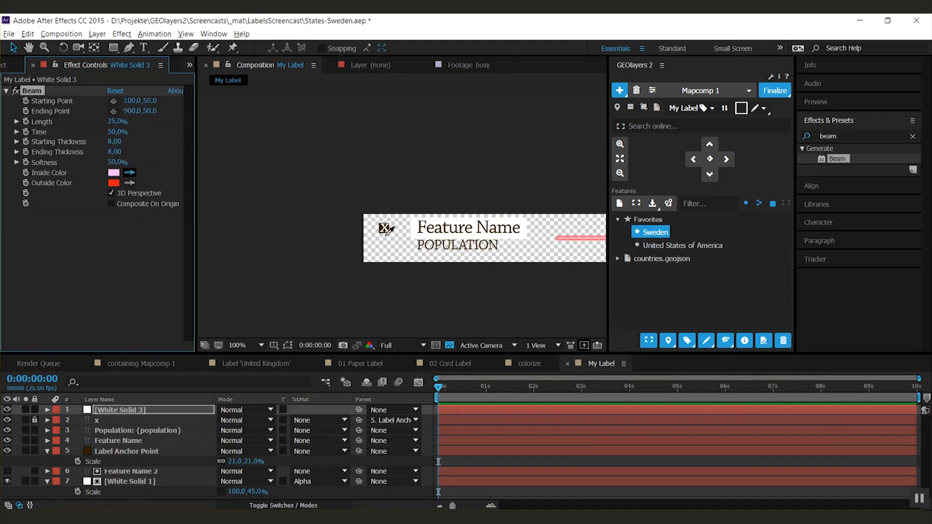
left_click(382, 228)
left_click(129, 182)
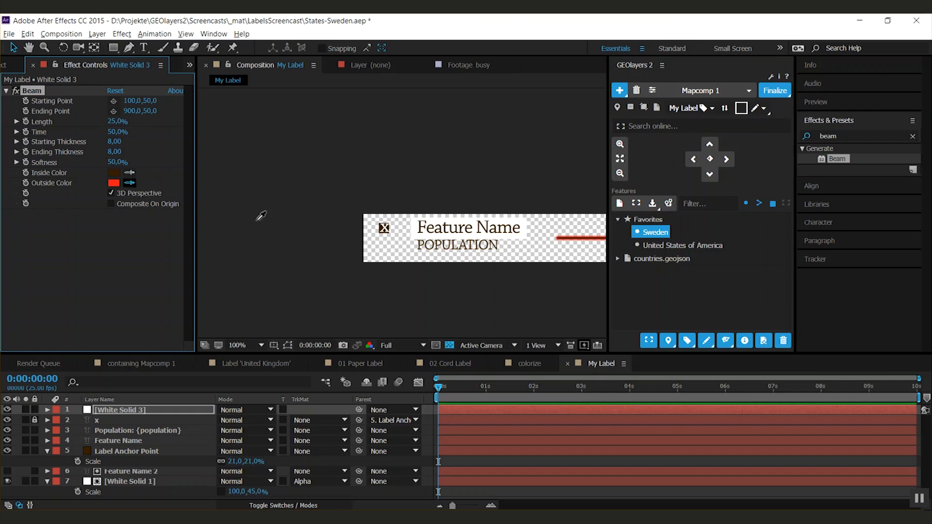
left_click(384, 227)
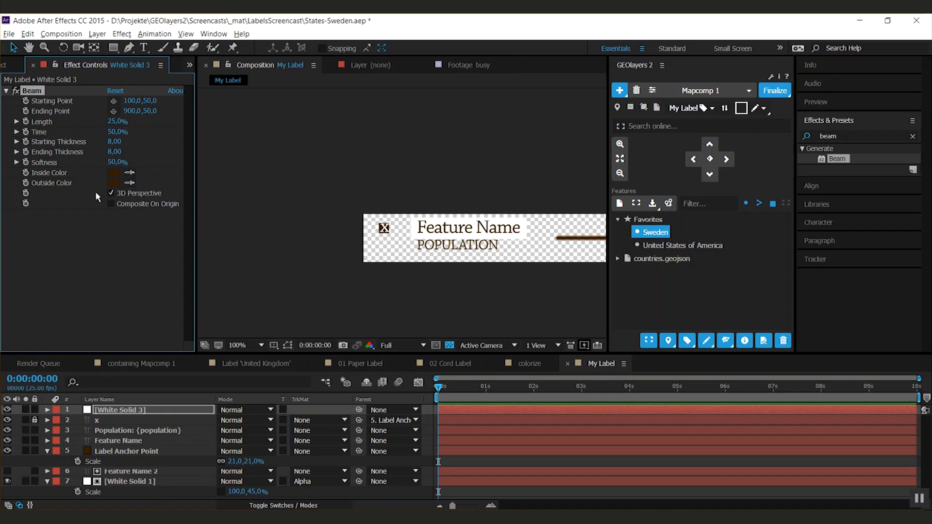
left_click_drag(116, 162, 4, 212)
- Link the Beam's starting point to the position of the Label Anchor Point layer with an expression
left_click(26, 101, "alt")
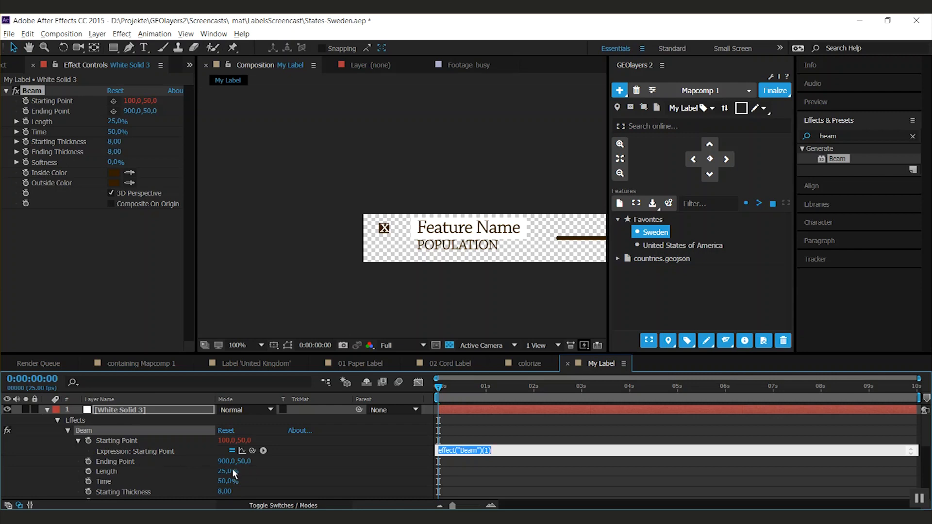
left_click(115, 473)
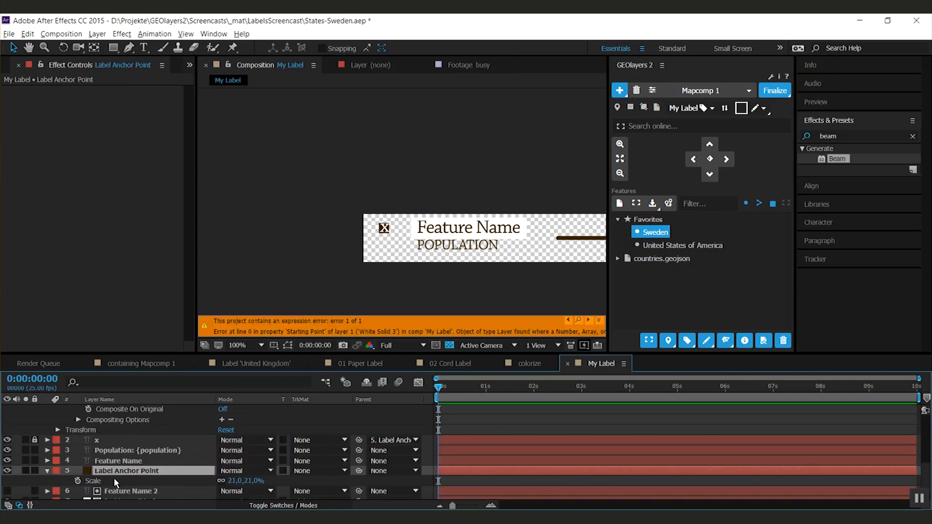
key("p")
left_click_drag(926, 477, 926, 429)
left_click(560, 450)
left_click_drag(243, 451, 179, 473)
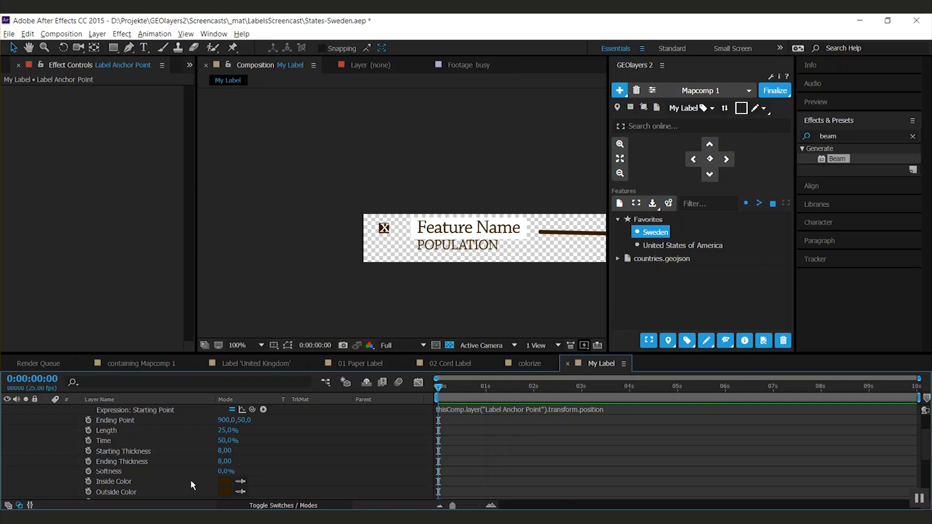
- Set the Beam's length to 100% and its ending point to 120, 30 so it runs level to the text
left_click(190, 479)
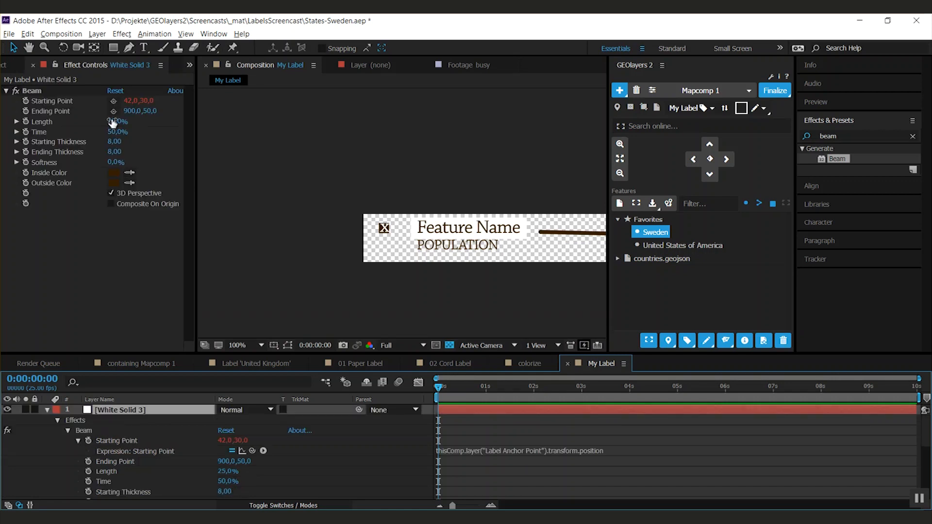
left_click_drag(112, 123, 210, 141)
left_click_drag(128, 111, 70, 112)
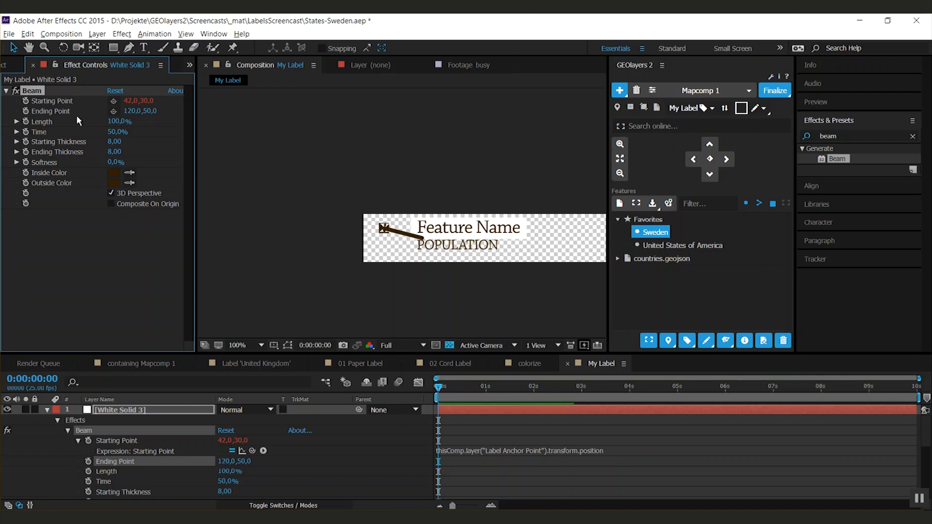
left_click(137, 101)
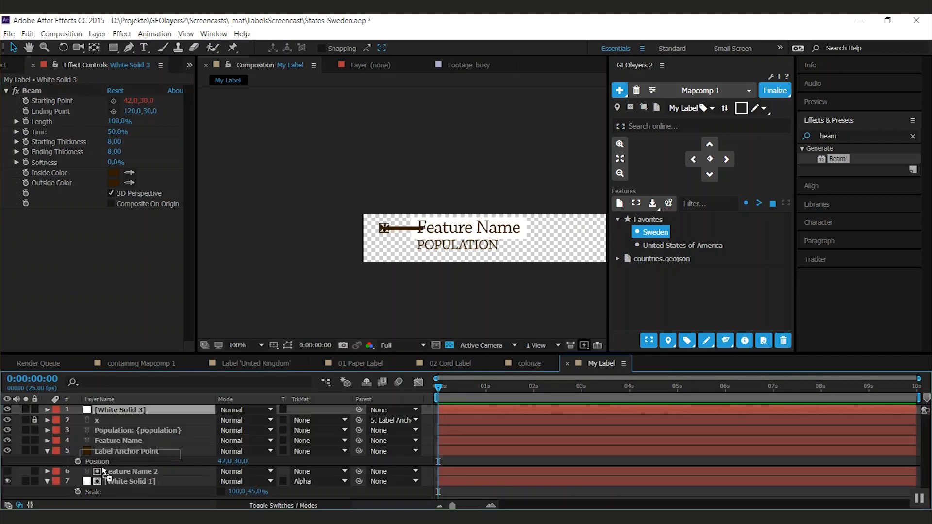
- Move White Solid 3 beneath all other layers and set the Beam's starting thickness to 5.20 and ending thickness to 24.10
left_click_drag(97, 492, 103, 496)
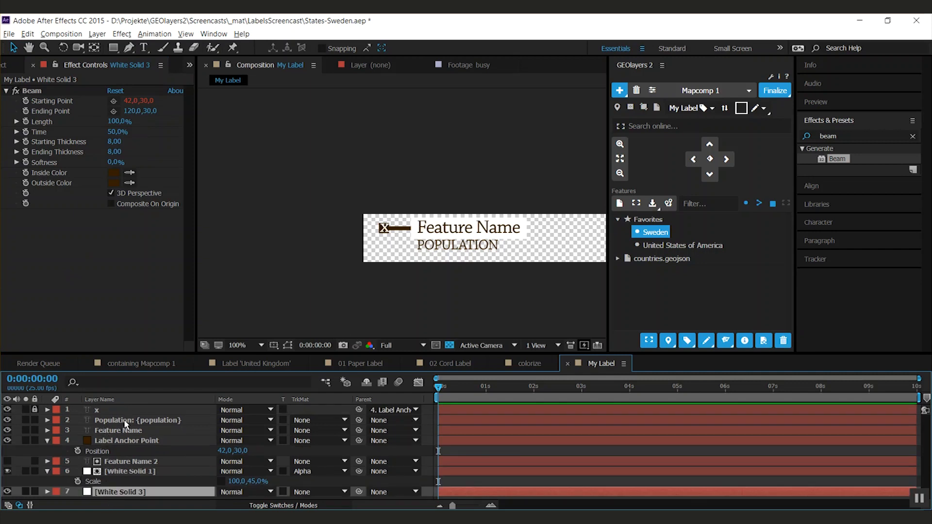
left_click_drag(114, 152, 92, 144)
- Delete the x marker layer and hide the Label Anchor Point layer
left_click(85, 410)
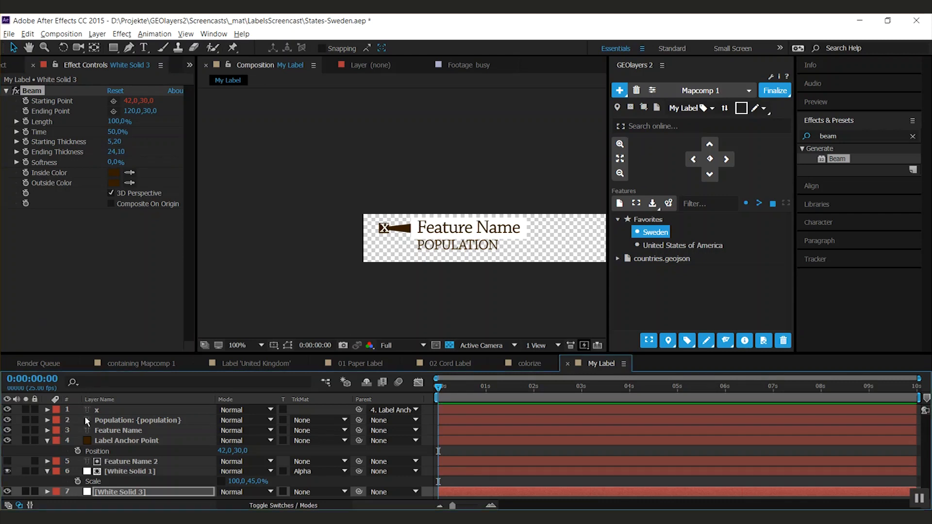
key("Delete")
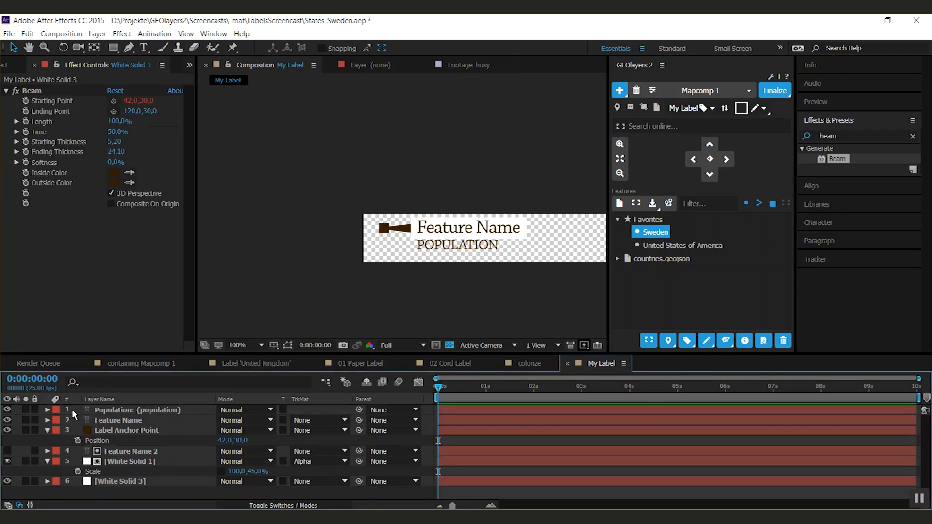
left_click(8, 430)
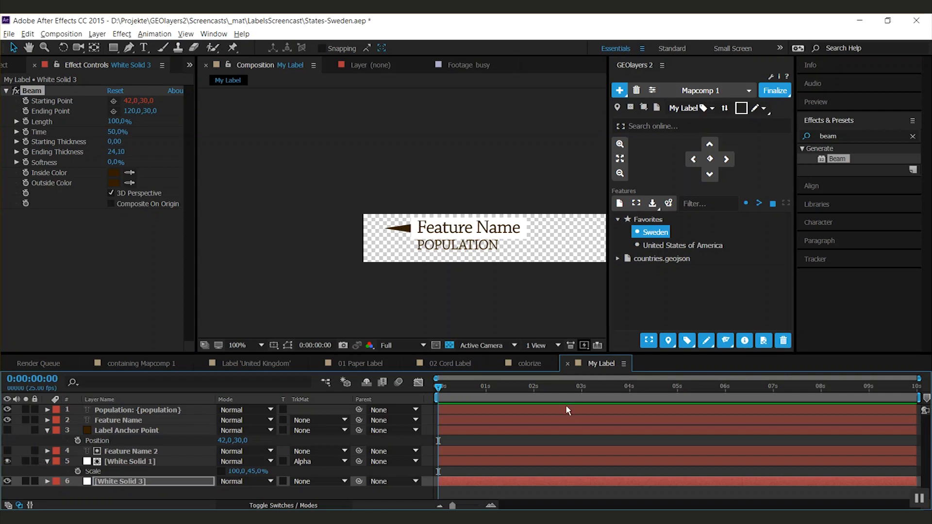
- Delete the Label 'Sweden'_1 and Label 'United States of America'_1 layers from the containing Mapcomp 1 composition
left_click(697, 91)
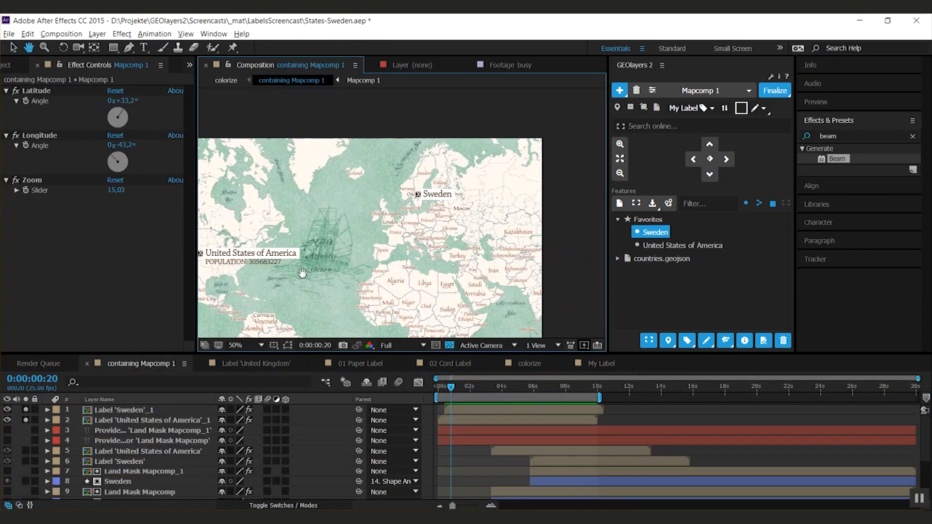
left_click(133, 410)
left_click(136, 421, "shift")
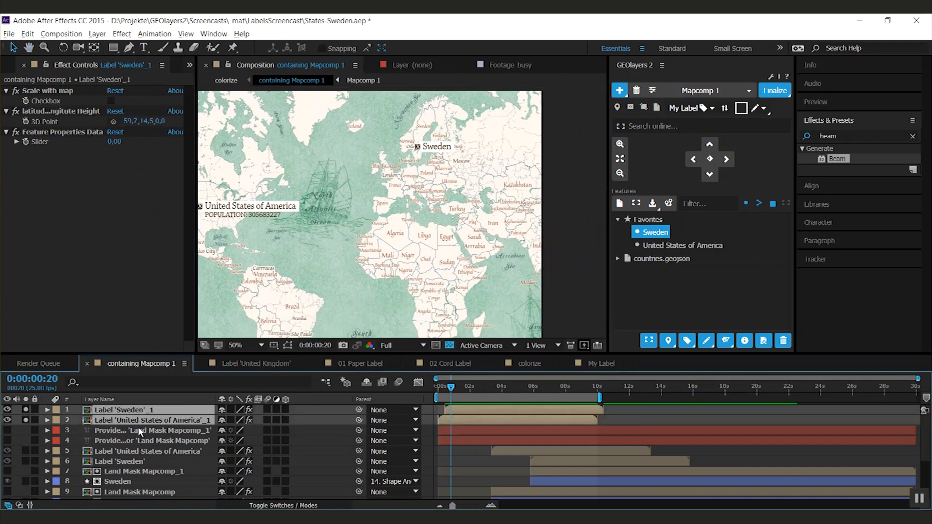
key("Delete")
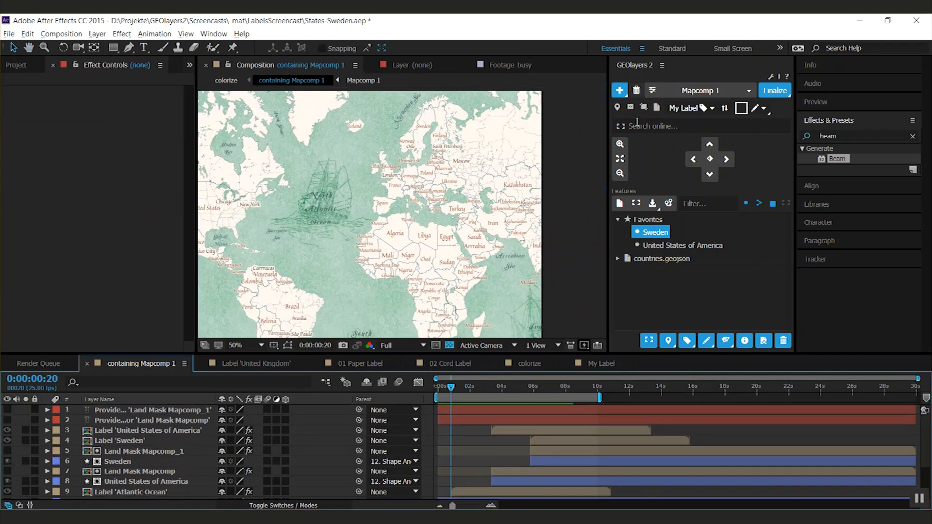
- Add a label for the Sweden feature using the My Label template
left_click(648, 248)
left_click(651, 234)
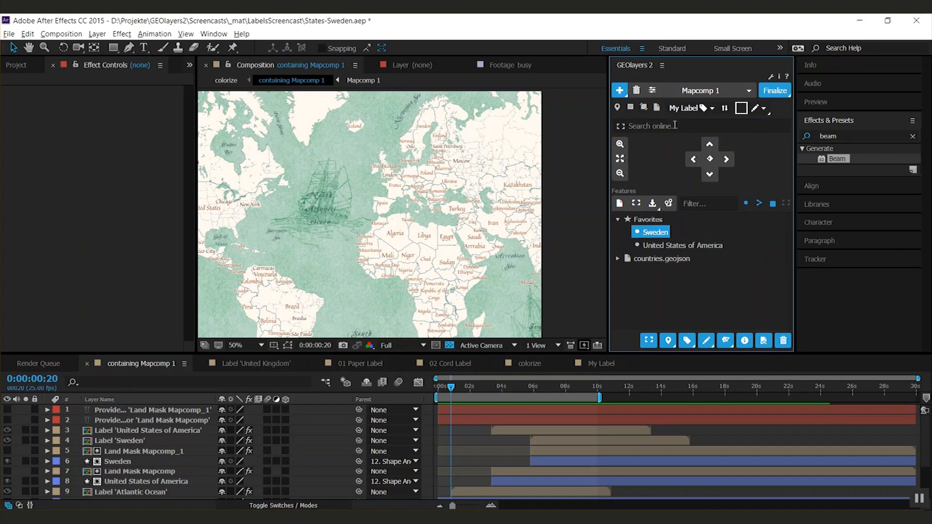
left_click(690, 109)
left_click(667, 153)
left_click(686, 340)
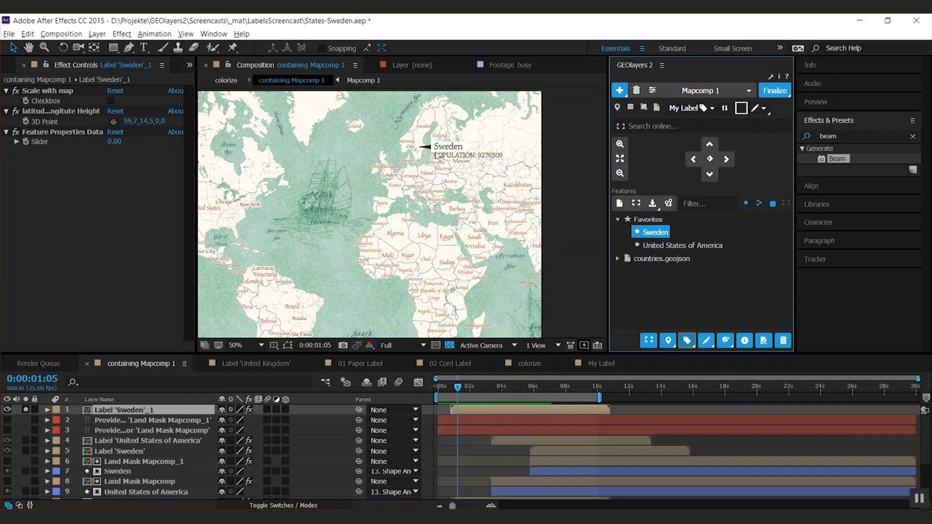
- Set the new Sweden label's anchor point to about -14, 82 so the text sits off the map location
key("a")
left_click_drag(240, 421, 199, 420)
left_click_drag(411, 162, 364, 215)
scroll(363, 215, "up", 1)
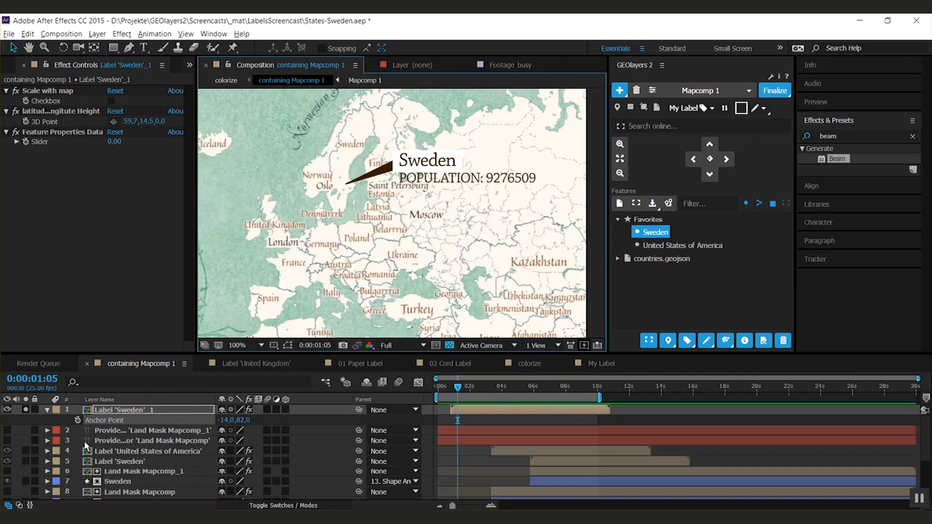
- Examine the position expression of the Label Anchor Point layer inside Label 'Sweden'_1, and return to the containing Mapcomp 1 composition
left_click(66, 425)
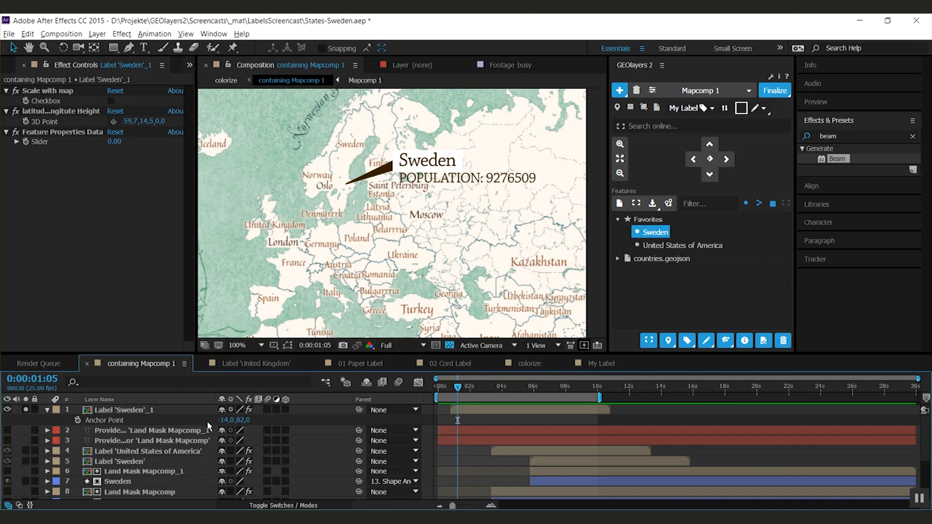
double_click(121, 414)
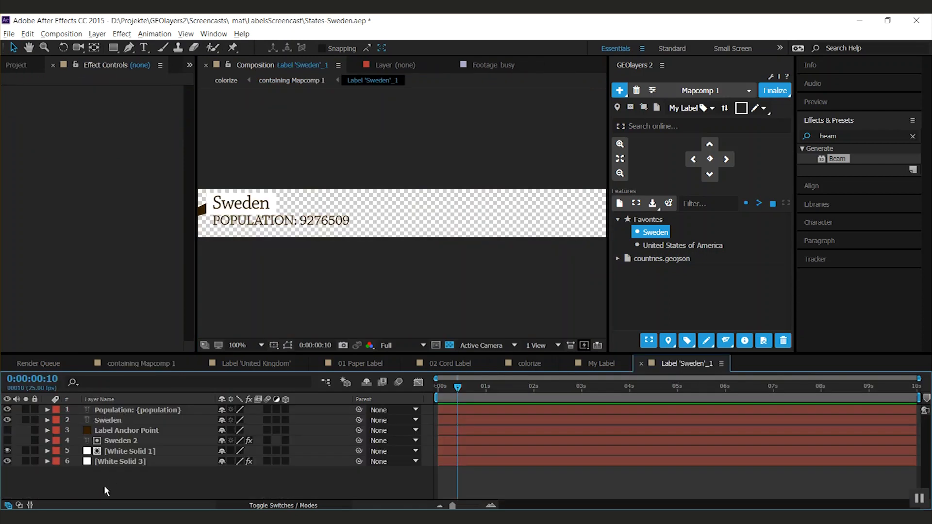
left_click(115, 431)
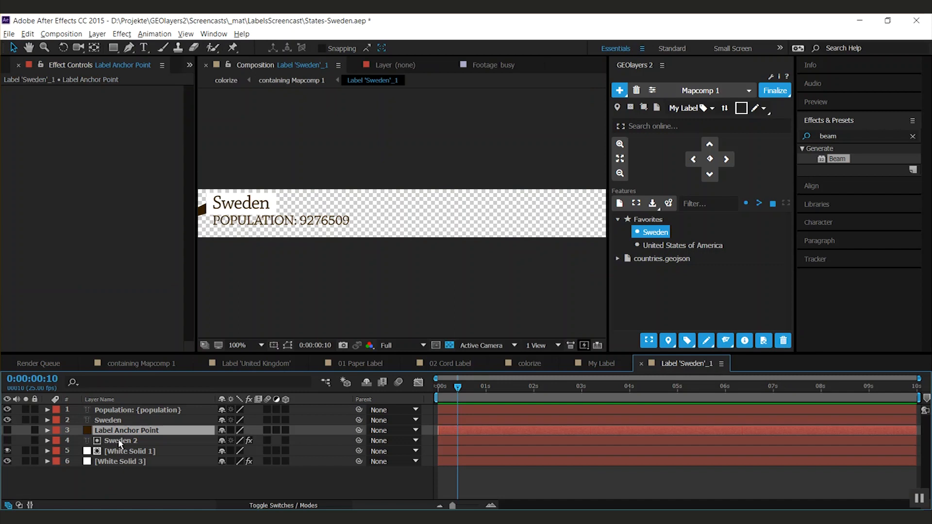
key("u")
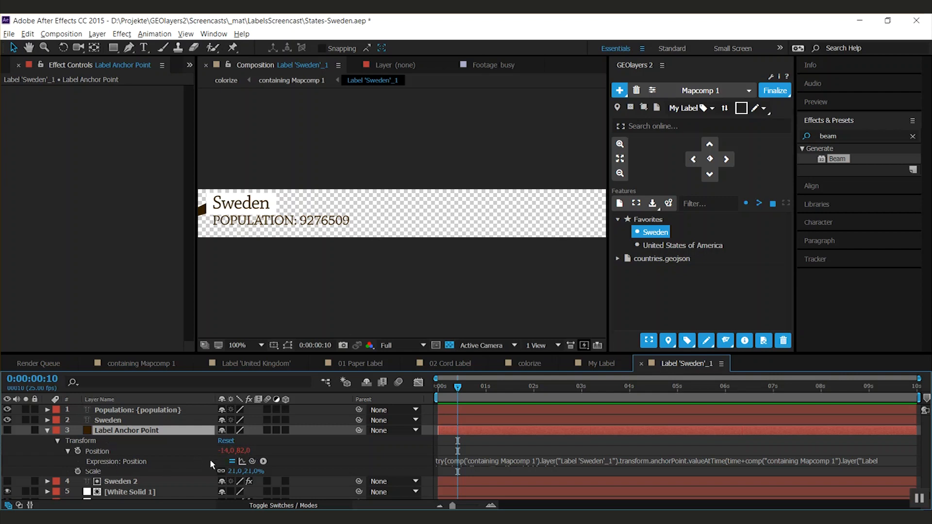
left_click(160, 364)
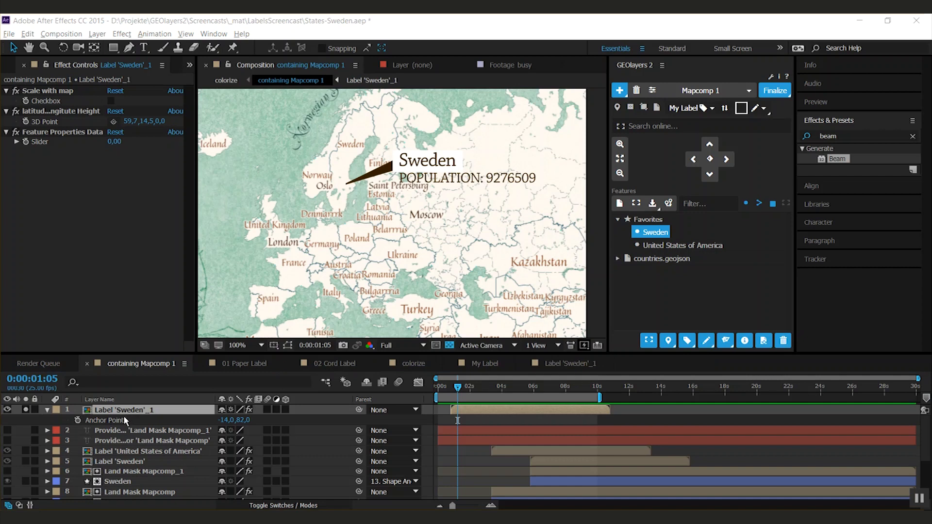
- Look through the project's Labels folder and open the My Label composition from Label Templates
left_click(7, 66)
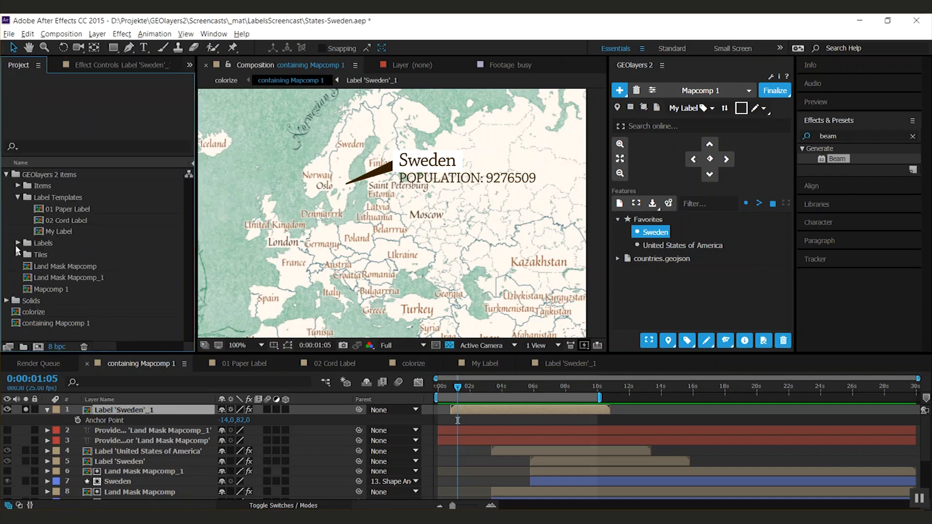
left_click(18, 242)
scroll(40, 262, "down", 1)
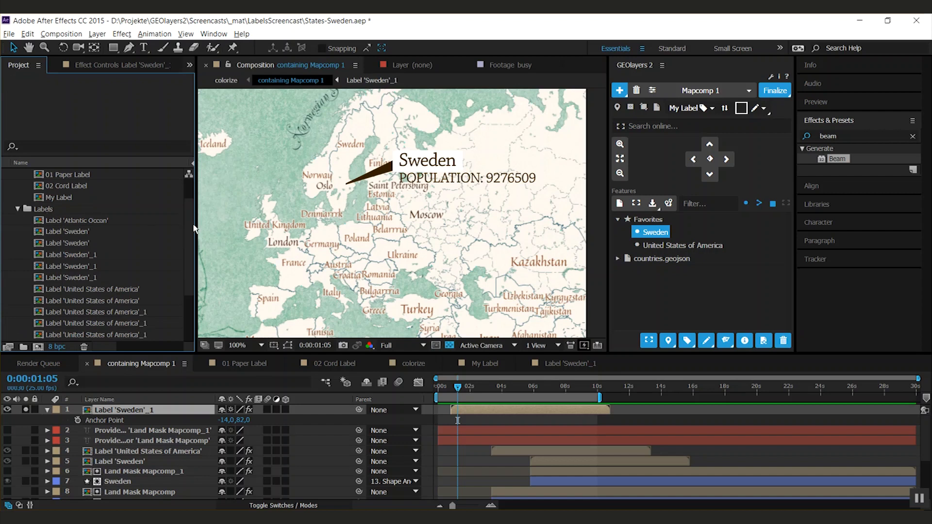
scroll(193, 214, "up", 3)
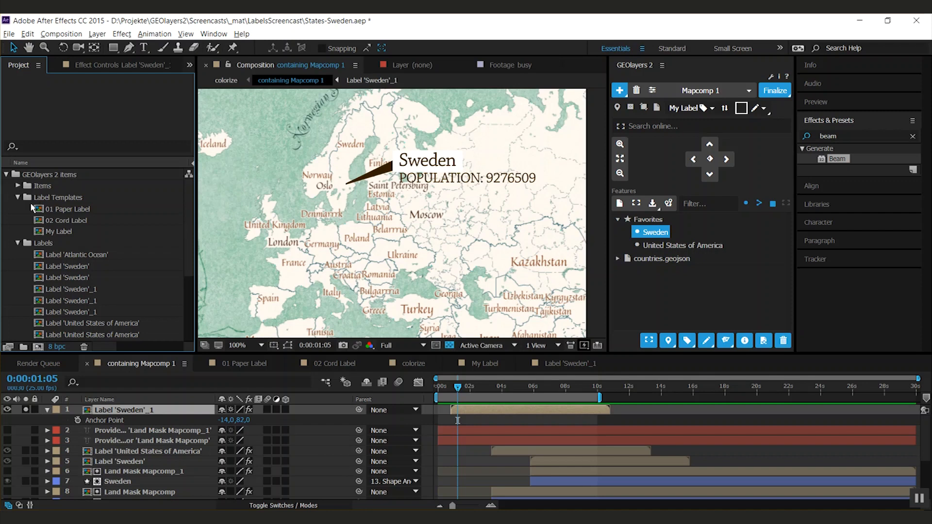
double_click(58, 232)
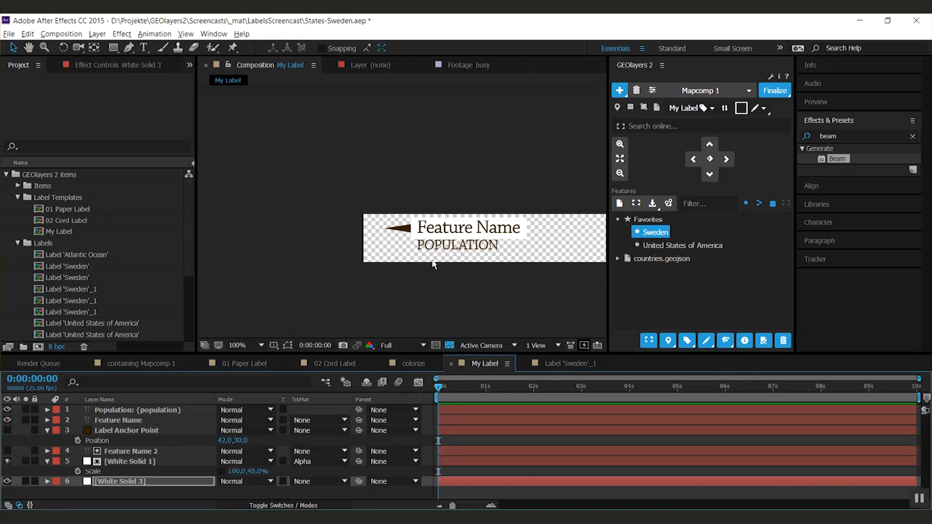